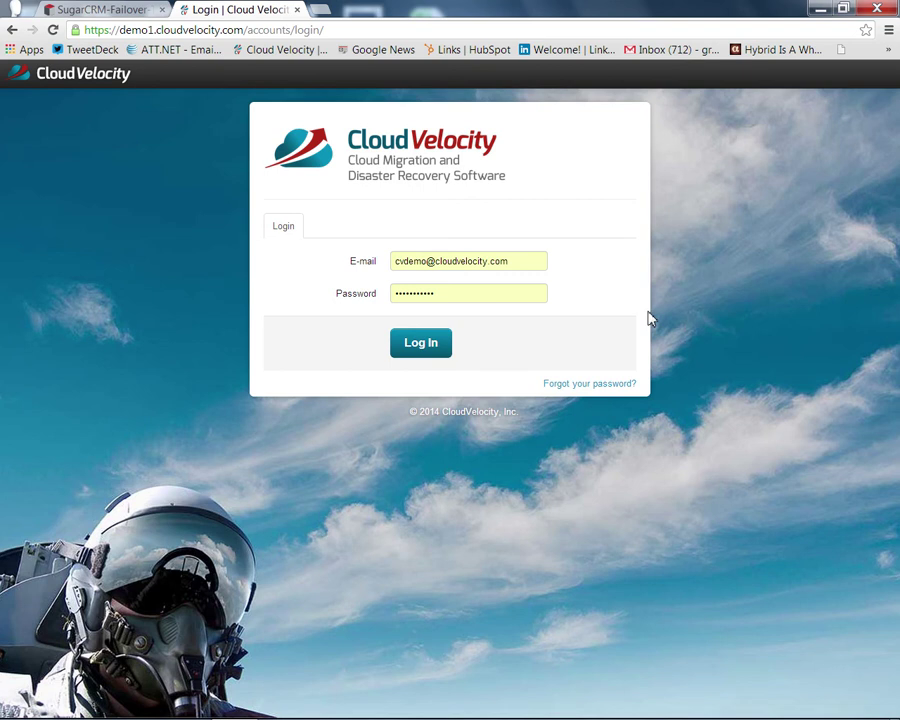
Step: Switch to the SugarCRM-Failover-Test tab showing the prefilled SugarCRM Community Edition login
{"action": "left_click", "coordinate": [106, 10]}
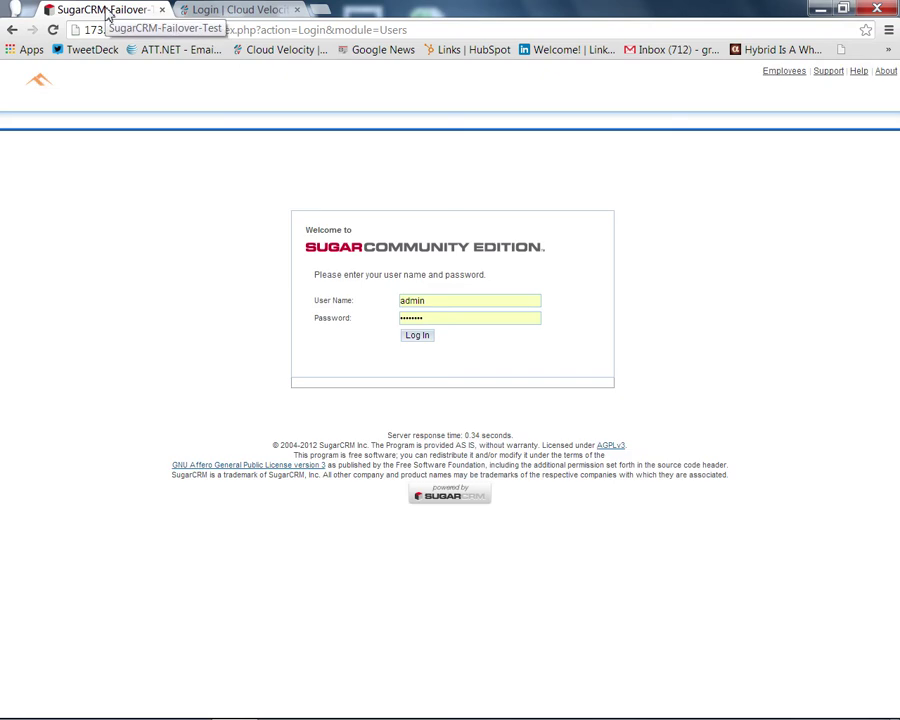
Step: Log in to SugarCRM as administrator and view the Accounts list of 22 records
{"action": "left_click", "coordinate": [423, 336]}
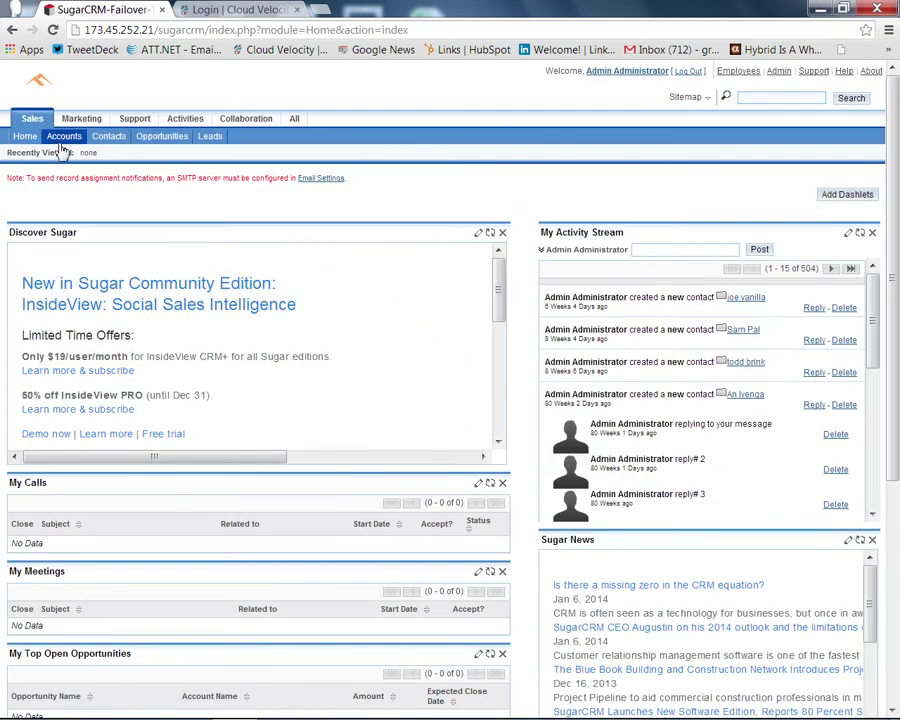
{"action": "left_click", "coordinate": [62, 146]}
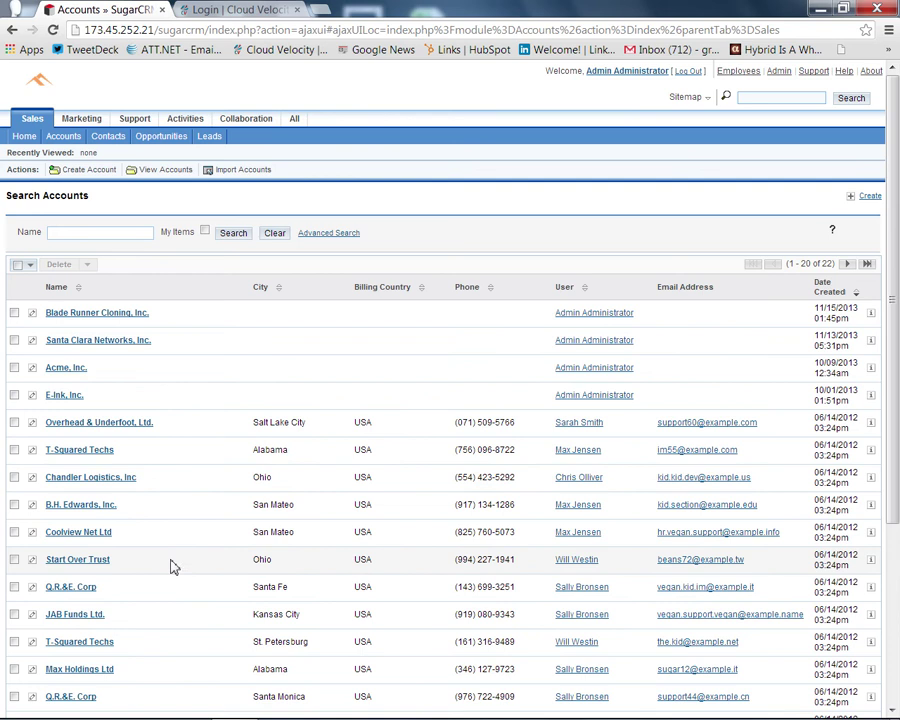
Step: Return to the CloudVelocity tab and log in to see the Dashboard of four sugar3 systems
{"action": "left_click", "coordinate": [265, 10]}
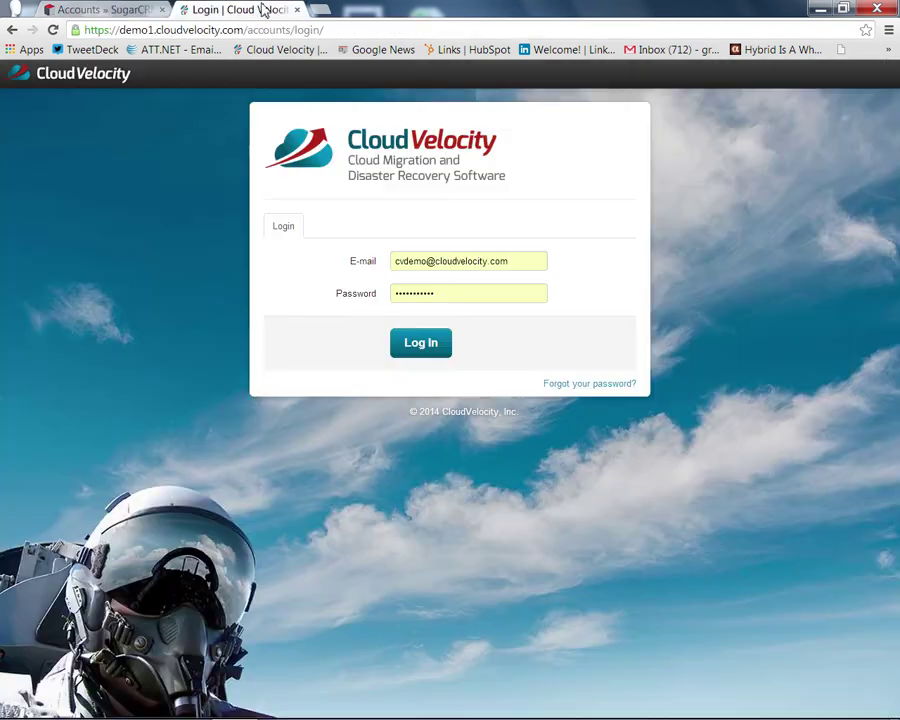
{"action": "left_click", "coordinate": [444, 347]}
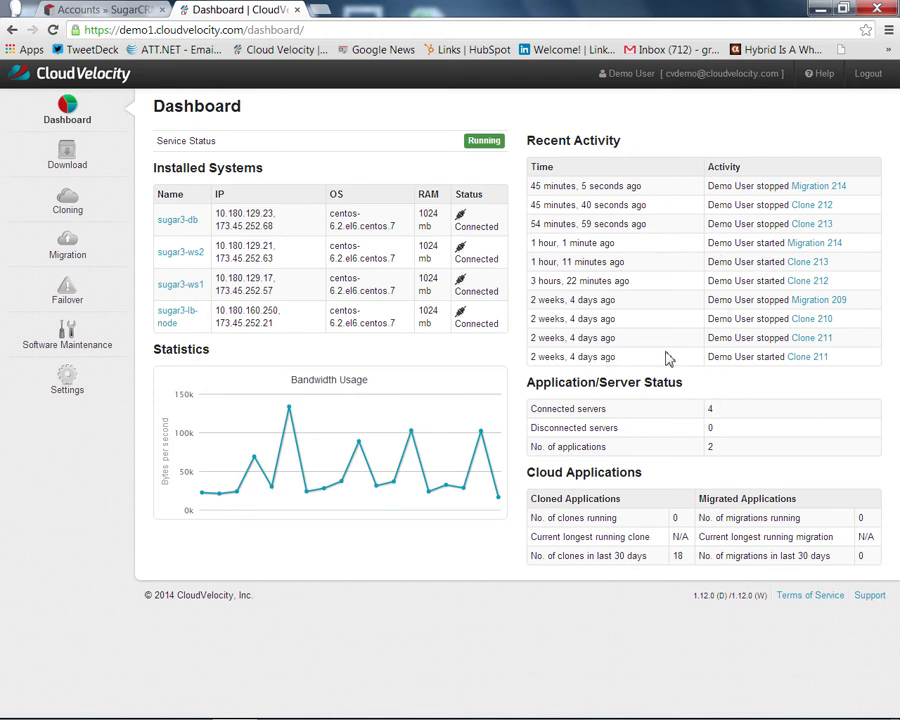
Step: Open sugarcrm-demo-app from Cloning and inspect its four centos-6.2 servers across private and public zones
{"action": "left_click", "coordinate": [70, 212]}
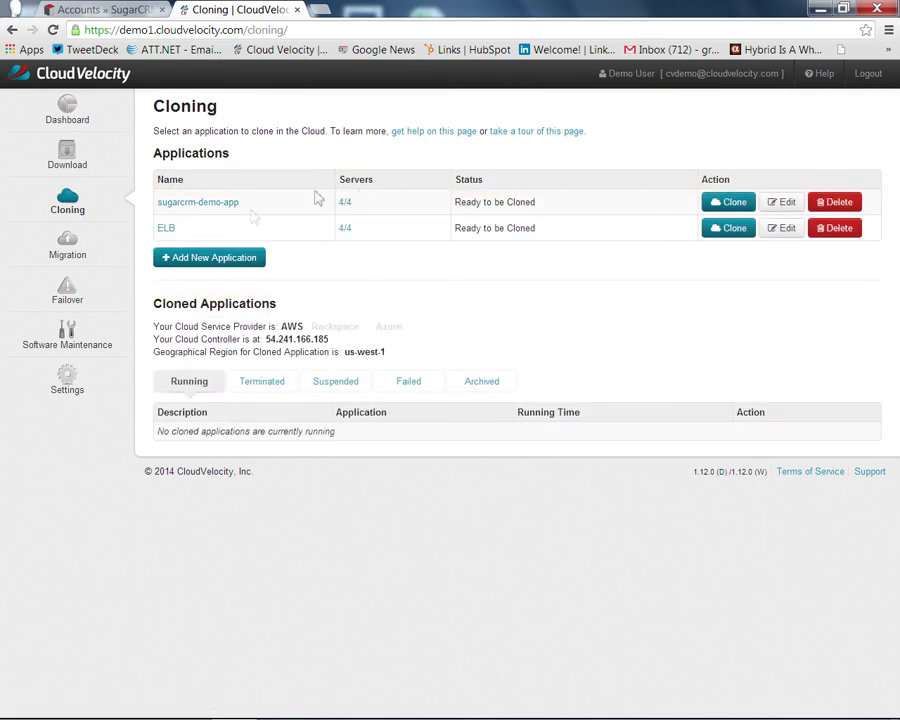
{"action": "left_click", "coordinate": [224, 205]}
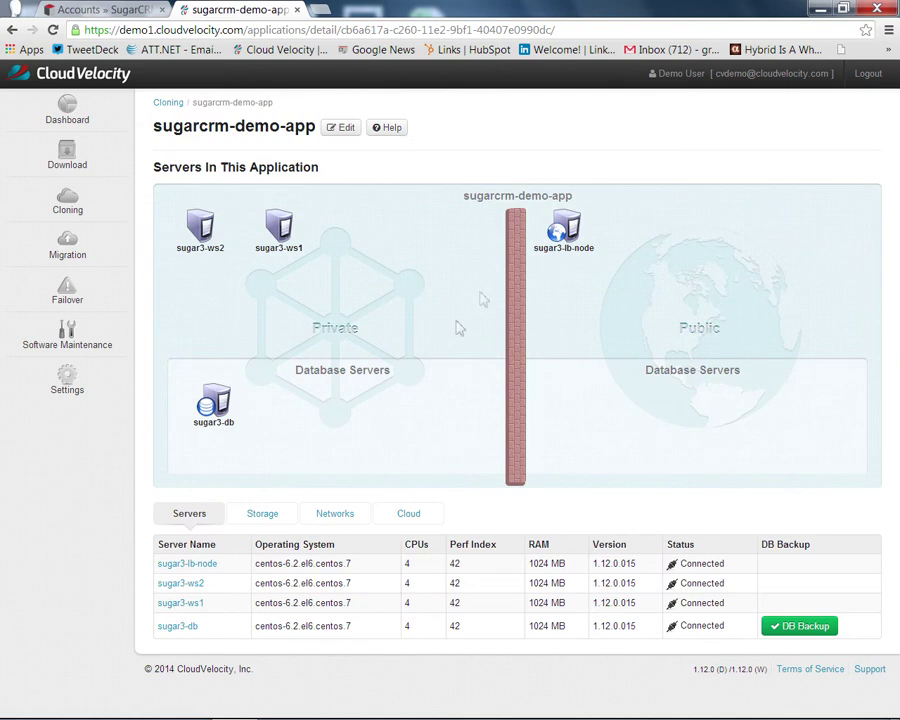
{"action": "mouse_move", "coordinate": [557, 229]}
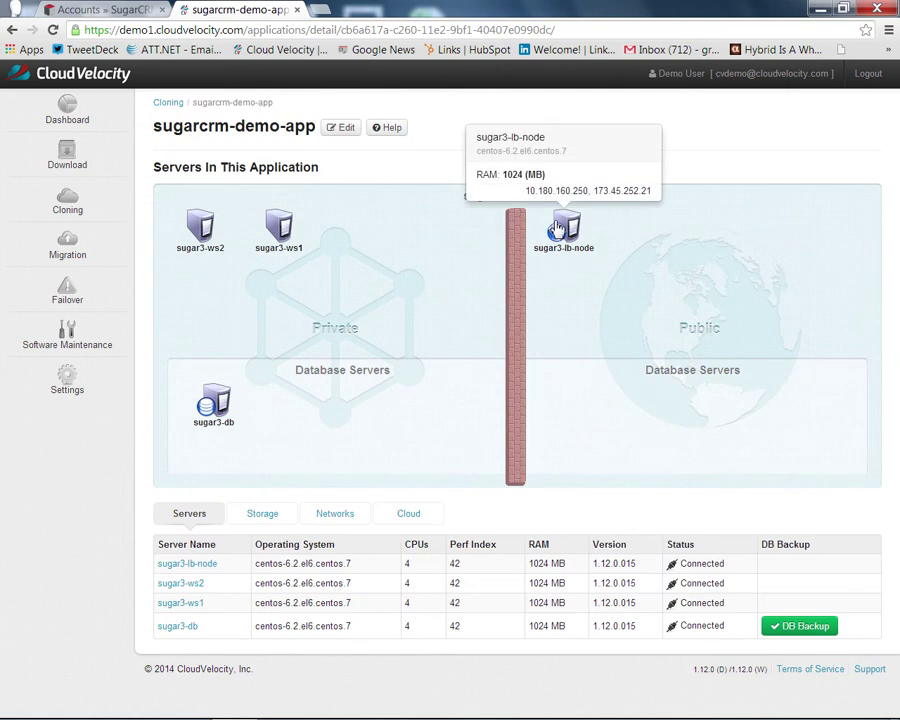
{"action": "mouse_move", "coordinate": [288, 236]}
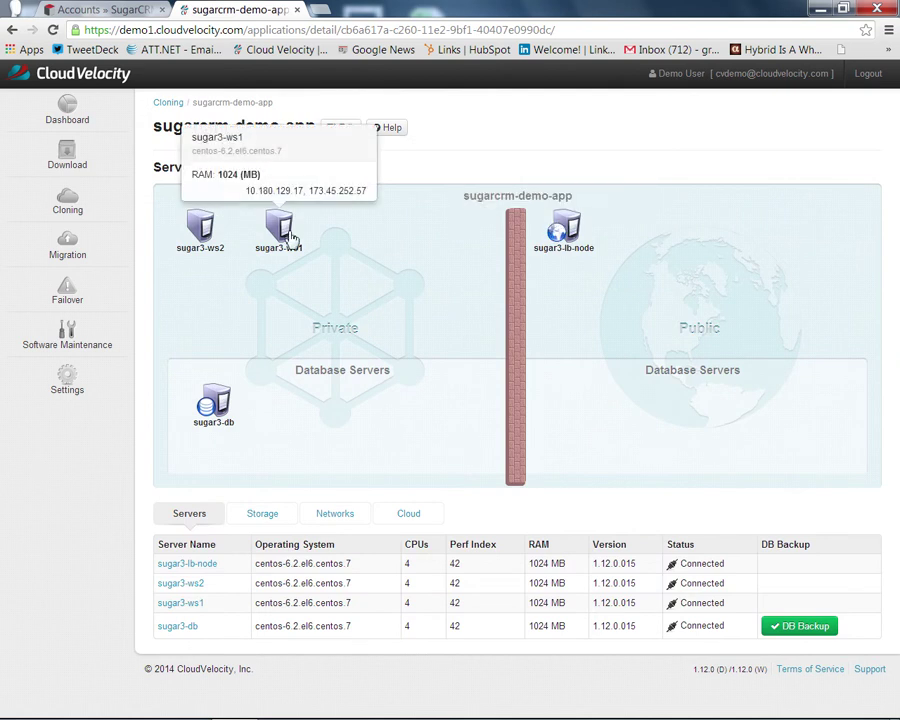
{"action": "mouse_move", "coordinate": [218, 407]}
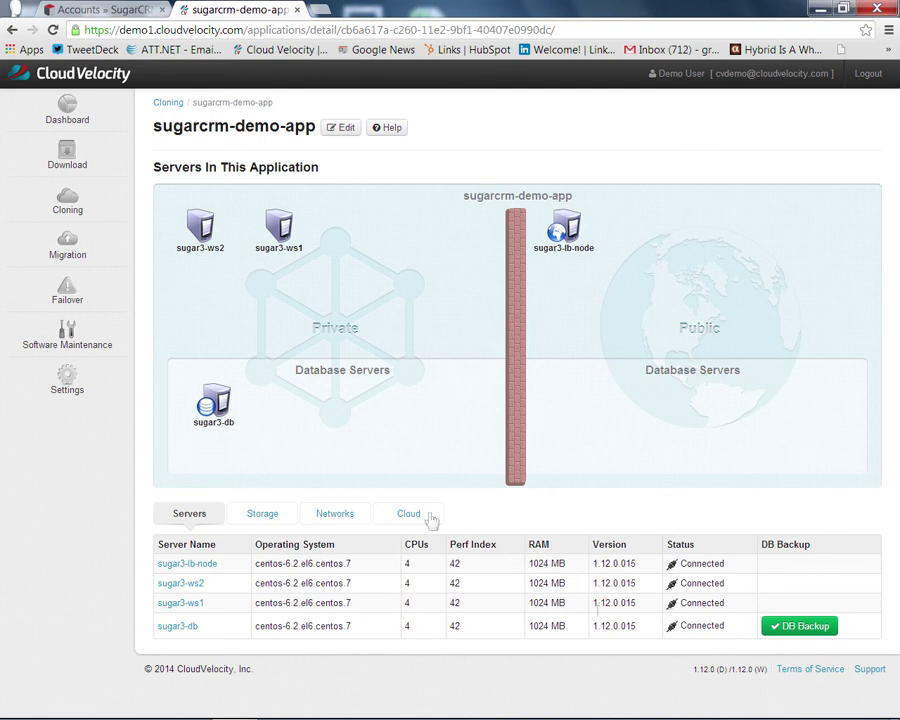
Step: Review the Storage and Networks tabs, then the Cloud estimate of $1.12 per hour
{"action": "left_click", "coordinate": [279, 522]}
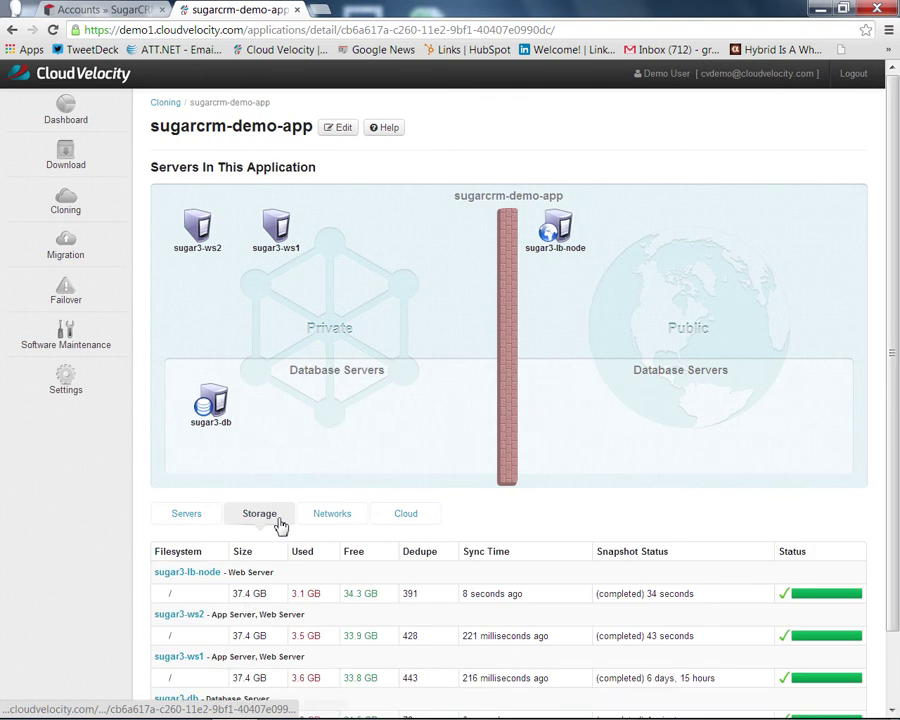
{"action": "left_click", "coordinate": [341, 525]}
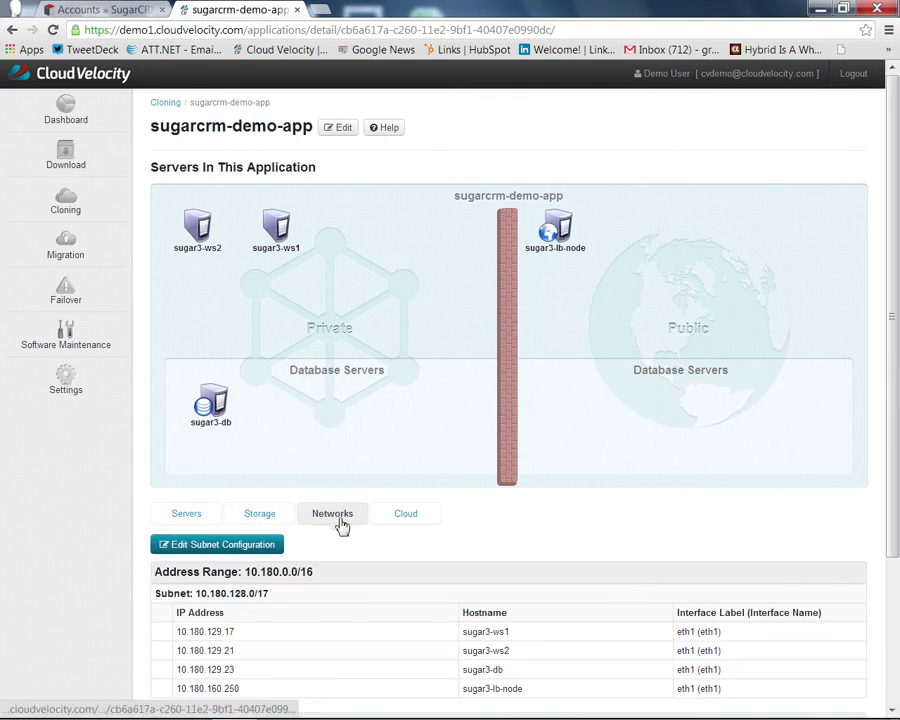
{"action": "scroll", "coordinate": [355, 616], "scroll_direction": "down", "scroll_amount": 3}
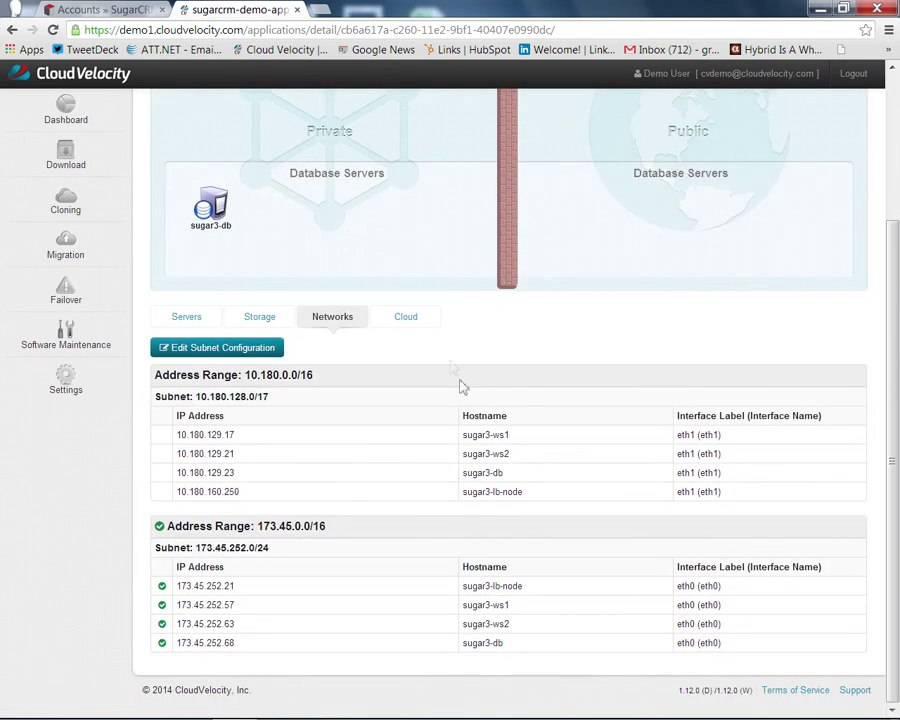
{"action": "left_click", "coordinate": [418, 322]}
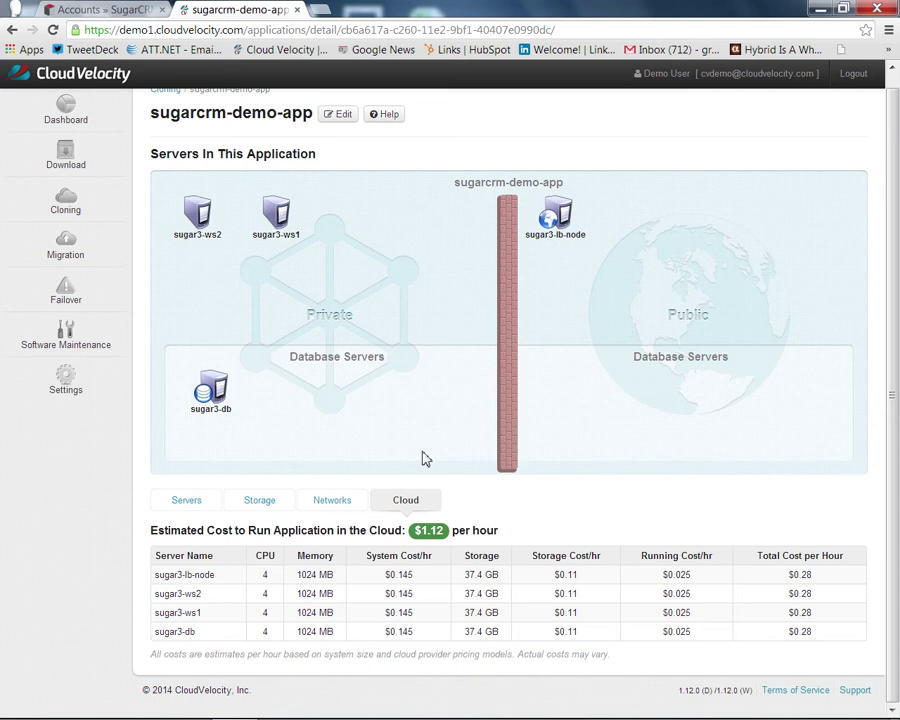
Step: Inspect the sugar3-db server's statistics, then go back to the Cloning list of ready applications
{"action": "left_click", "coordinate": [189, 503]}
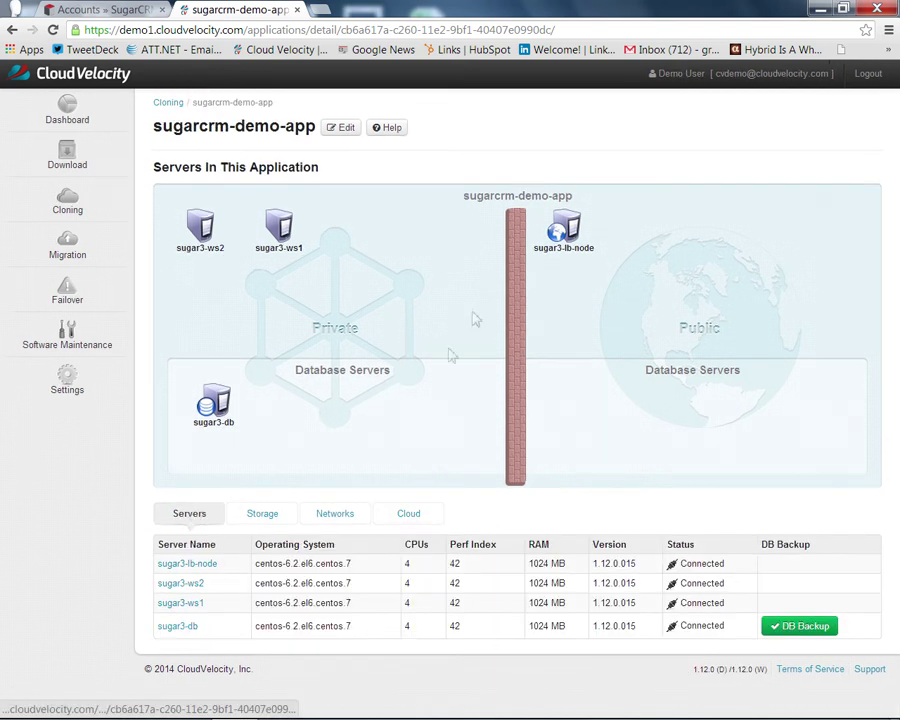
{"action": "left_click", "coordinate": [222, 420]}
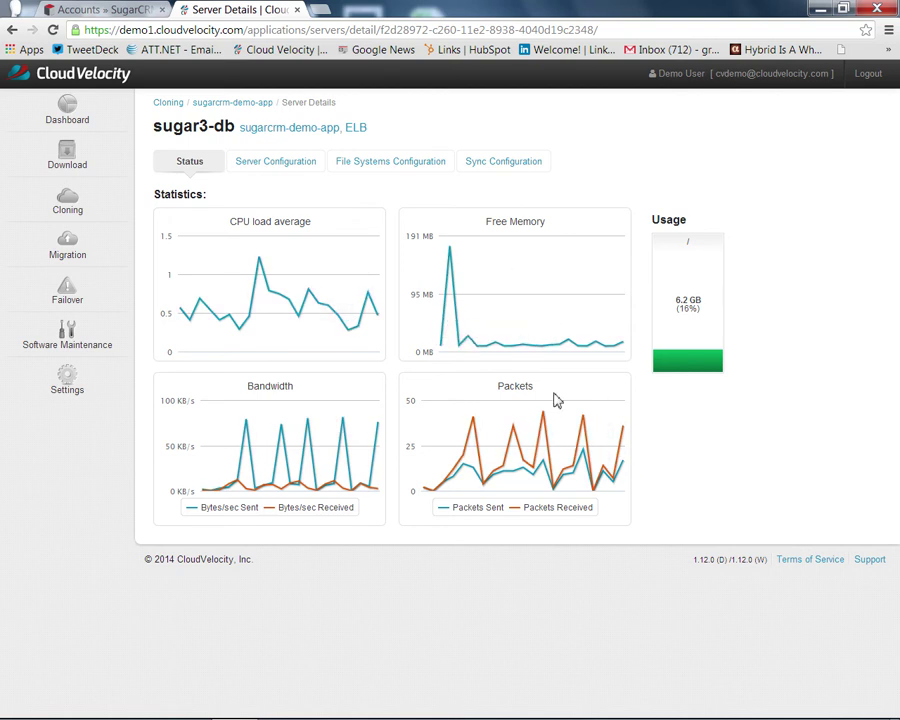
{"action": "left_click", "coordinate": [81, 201]}
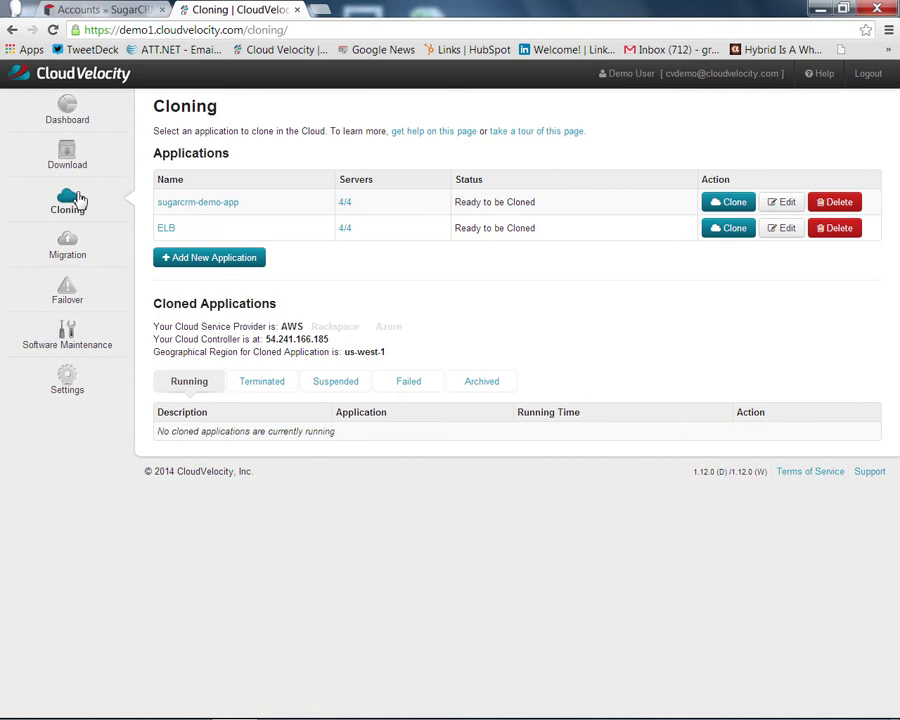
Step: Lay out a new application: sugar3-lb-node public, sugar3-ws1 and sugar3-ws2 private, sugar3-db as private database
{"action": "left_click", "coordinate": [206, 265]}
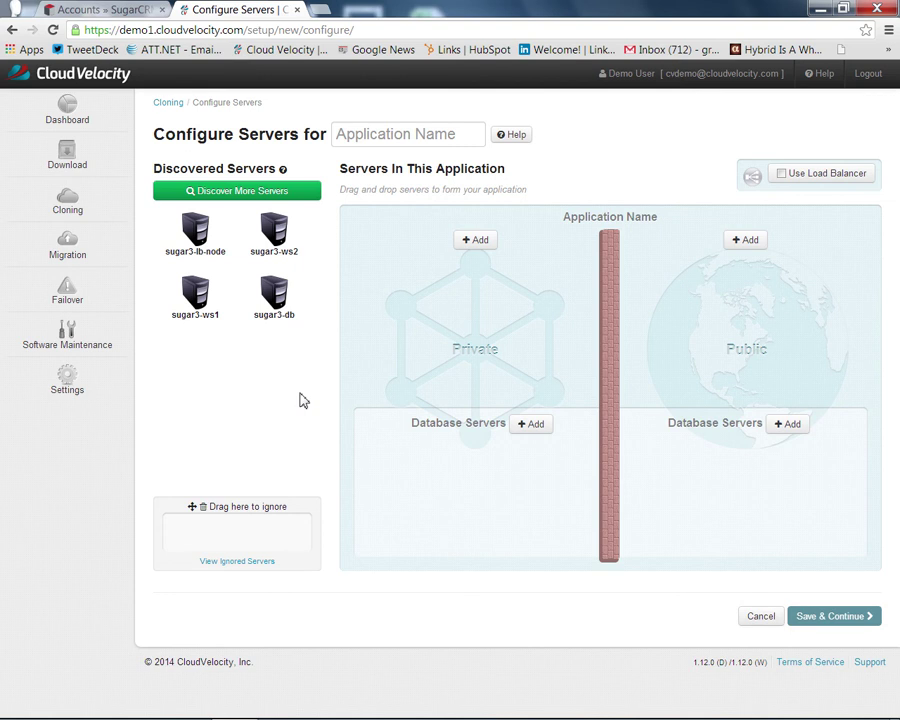
{"action": "mouse_move", "coordinate": [203, 235]}
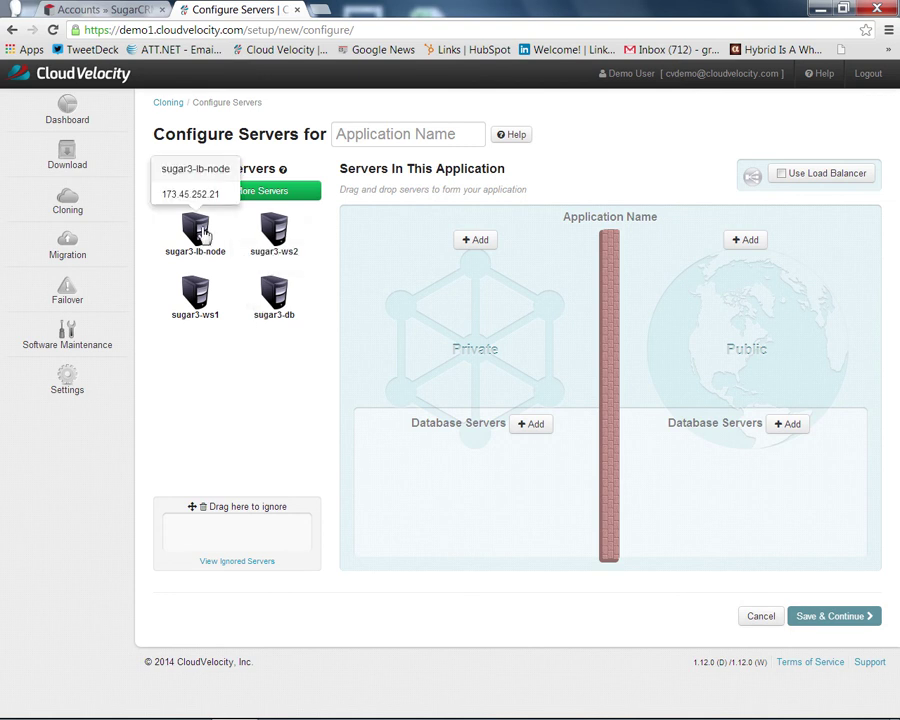
{"action": "left_click_drag", "start_coordinate": [203, 233], "coordinate": [675, 281]}
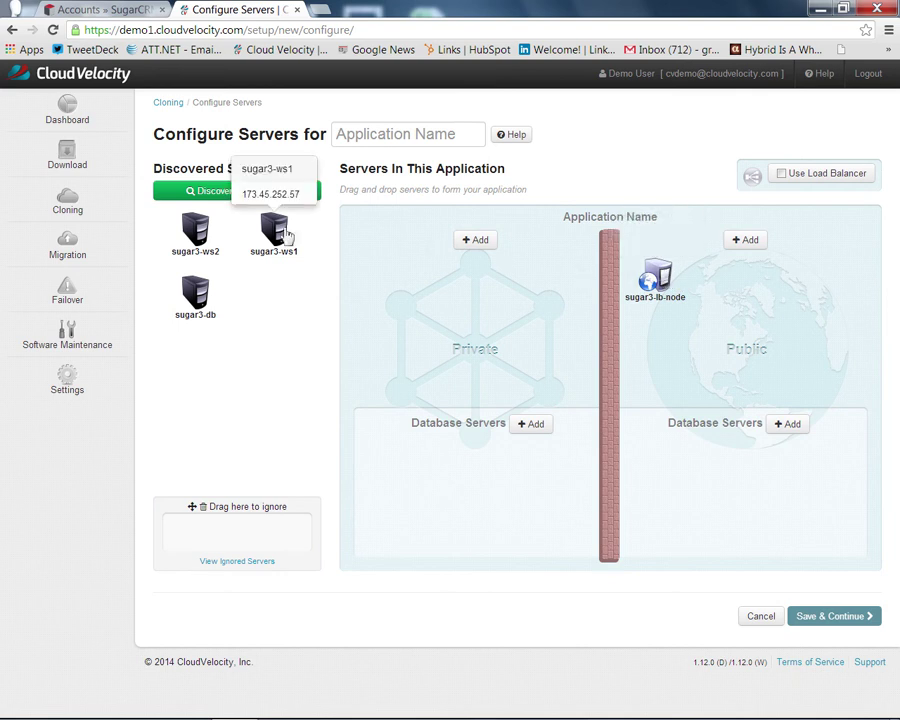
{"action": "left_click_drag", "start_coordinate": [287, 237], "coordinate": [392, 288]}
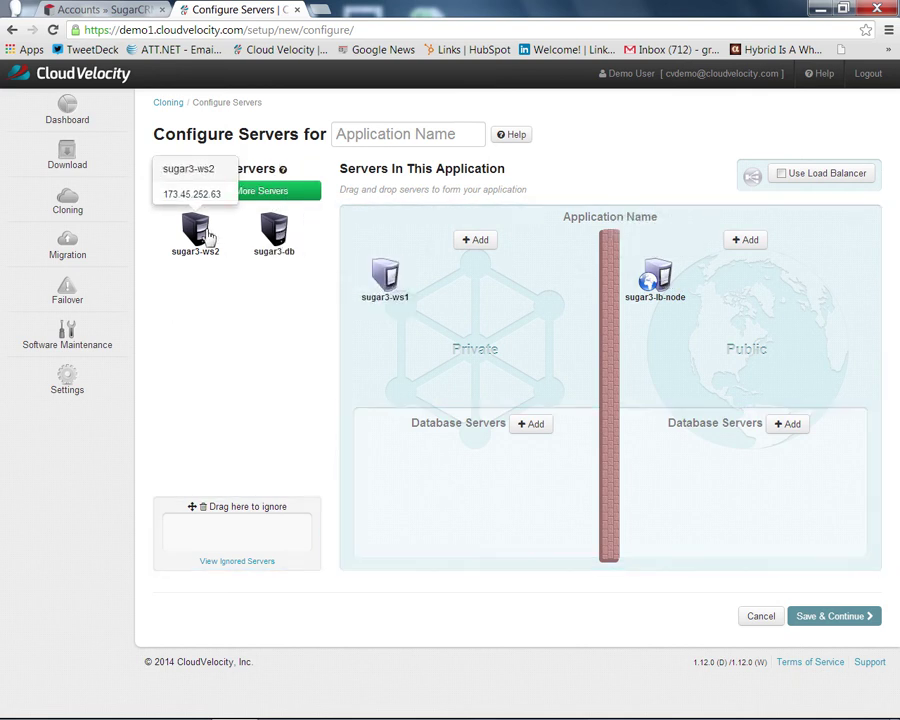
{"action": "left_click_drag", "start_coordinate": [195, 230], "coordinate": [502, 281]}
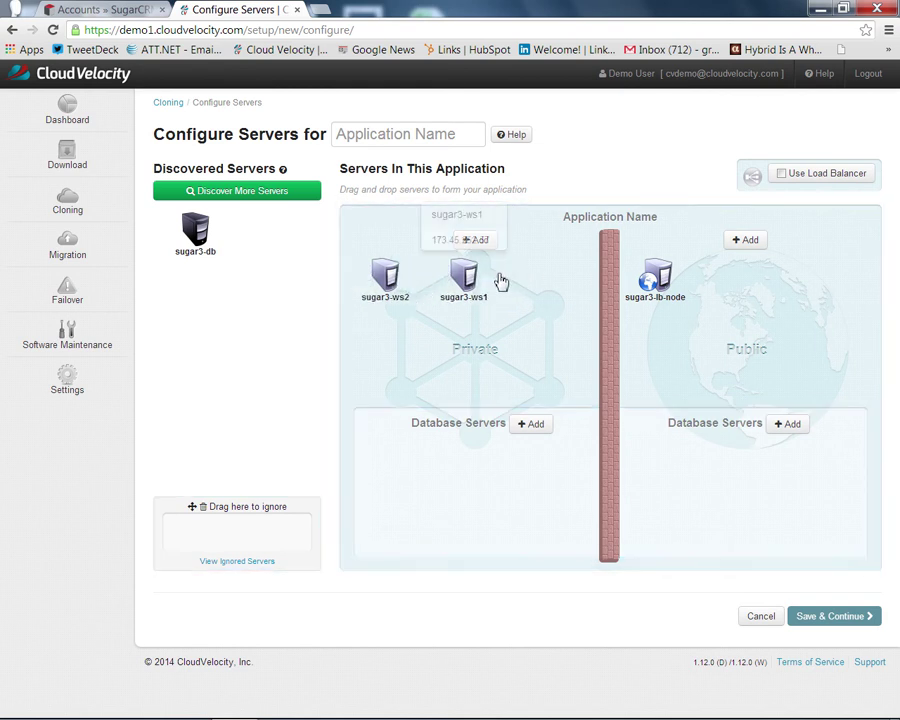
{"action": "left_click_drag", "start_coordinate": [197, 232], "coordinate": [402, 458]}
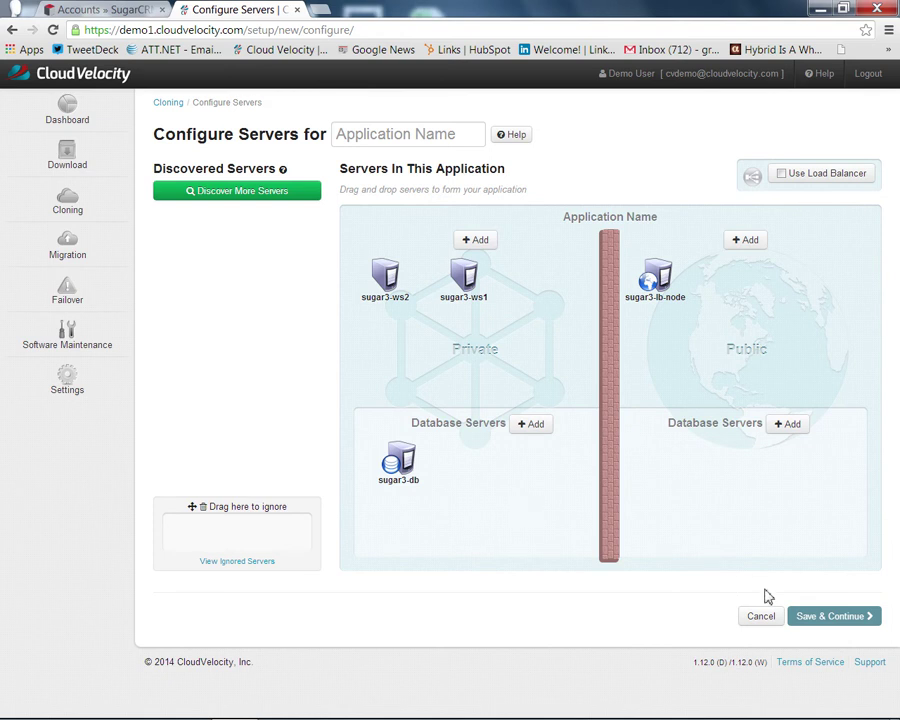
Step: Name the application 'My New App' and save it
{"action": "left_click", "coordinate": [470, 137]}
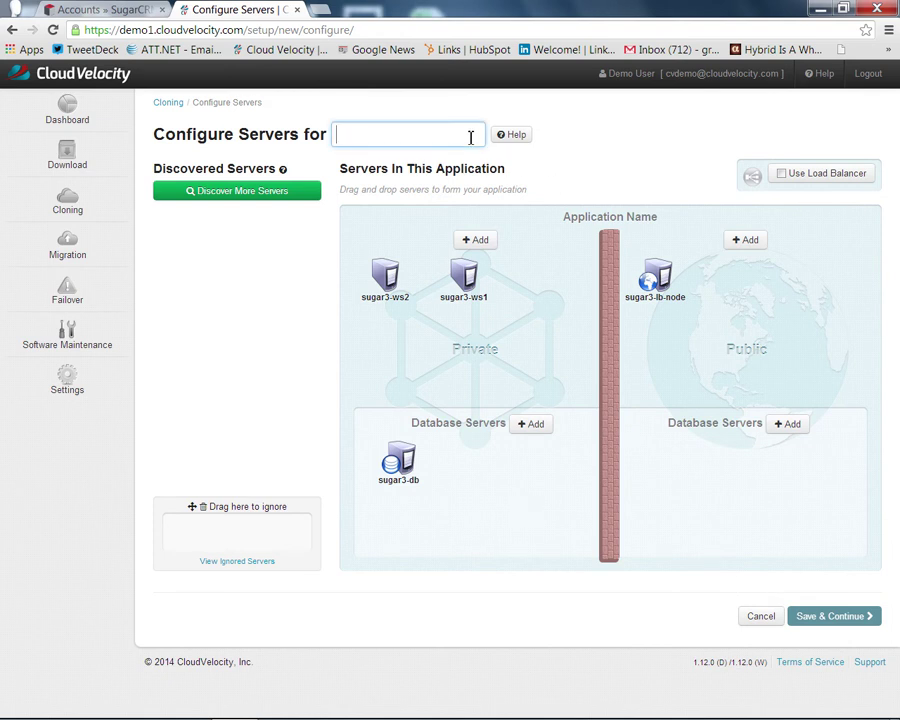
{"action": "type", "text": "Myt"}
{"action": "key", "text": "BackSpace"}
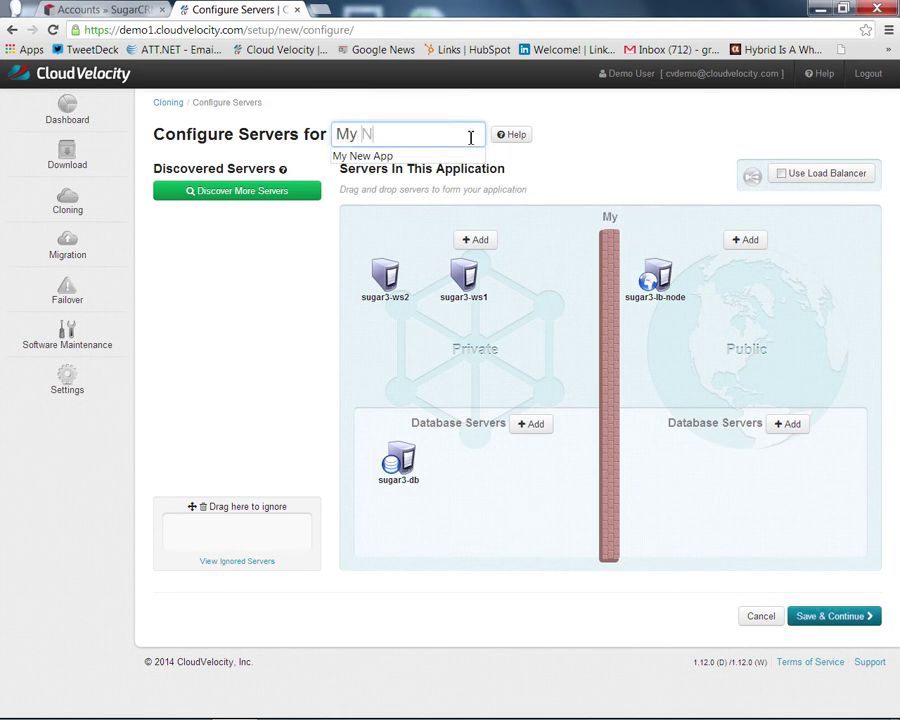
{"action": "type", "text": "New App"}
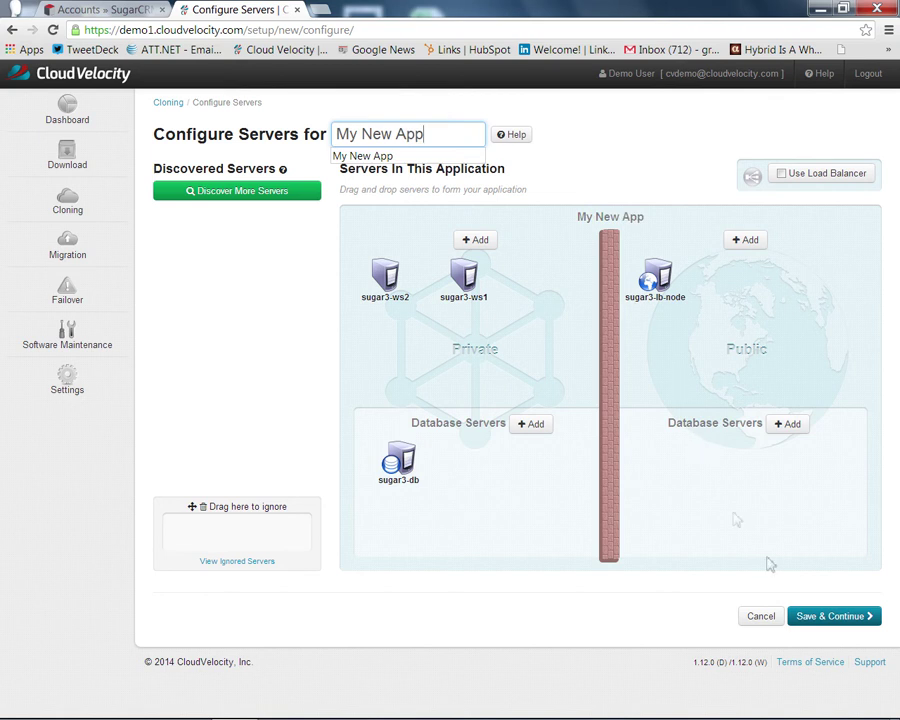
{"action": "left_click", "coordinate": [813, 616]}
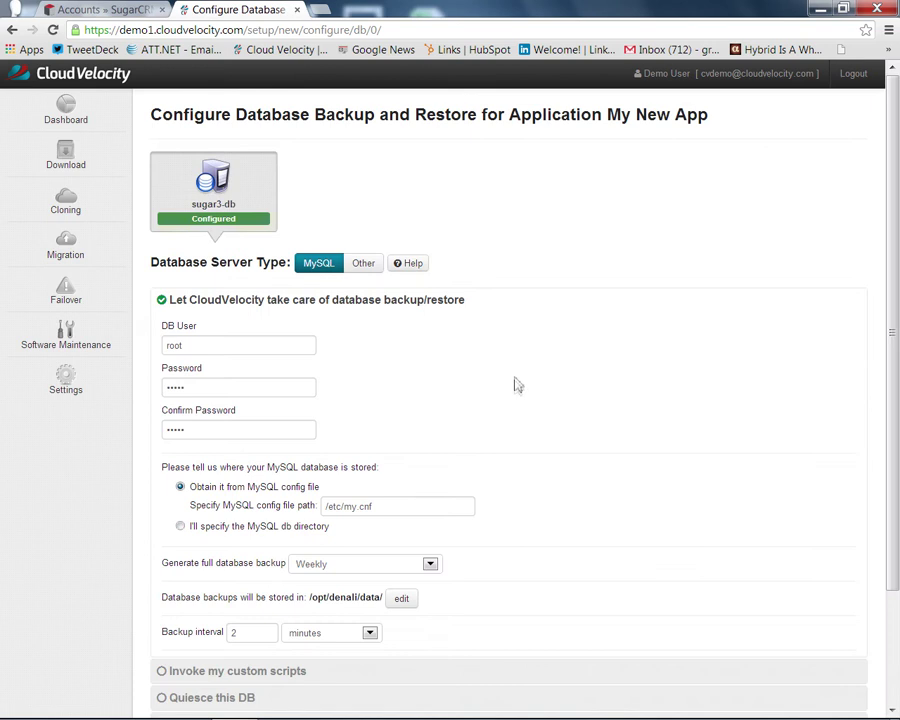
Step: Try the custom-script, quiesce and no-backup options, then pick CloudVelocity-managed backup for sugar3-db
{"action": "scroll", "coordinate": [514, 380], "scroll_direction": "down", "scroll_amount": 1}
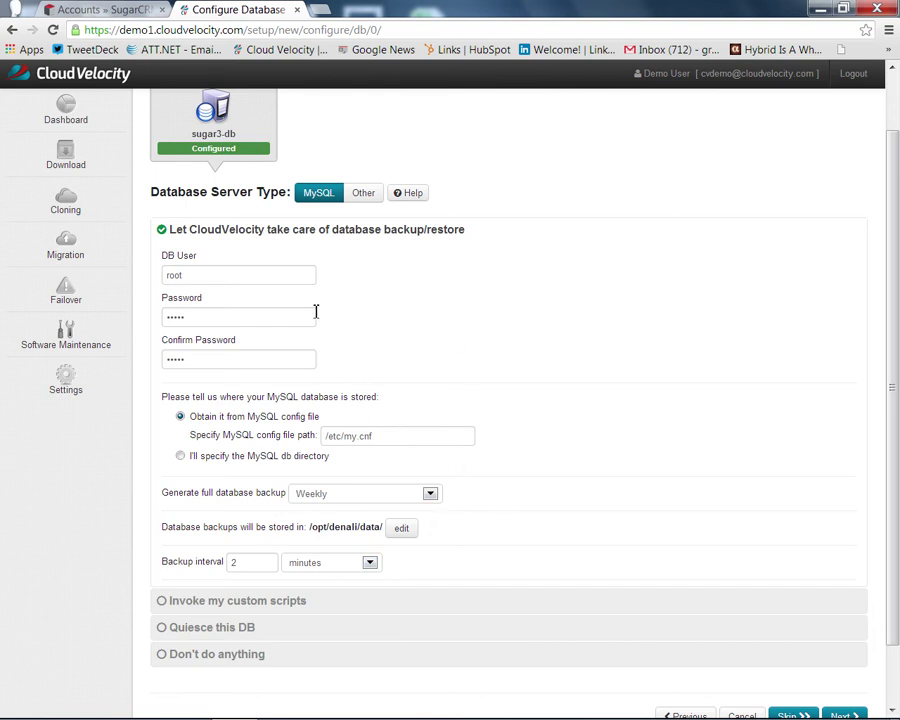
{"action": "scroll", "coordinate": [341, 394], "scroll_direction": "down", "scroll_amount": 1}
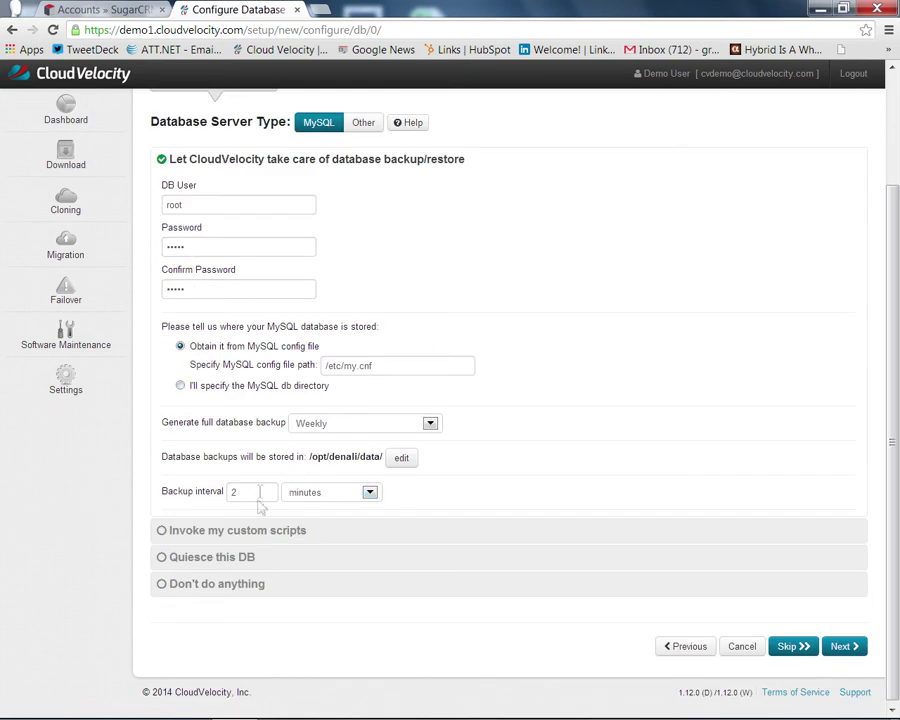
{"action": "left_click", "coordinate": [261, 529]}
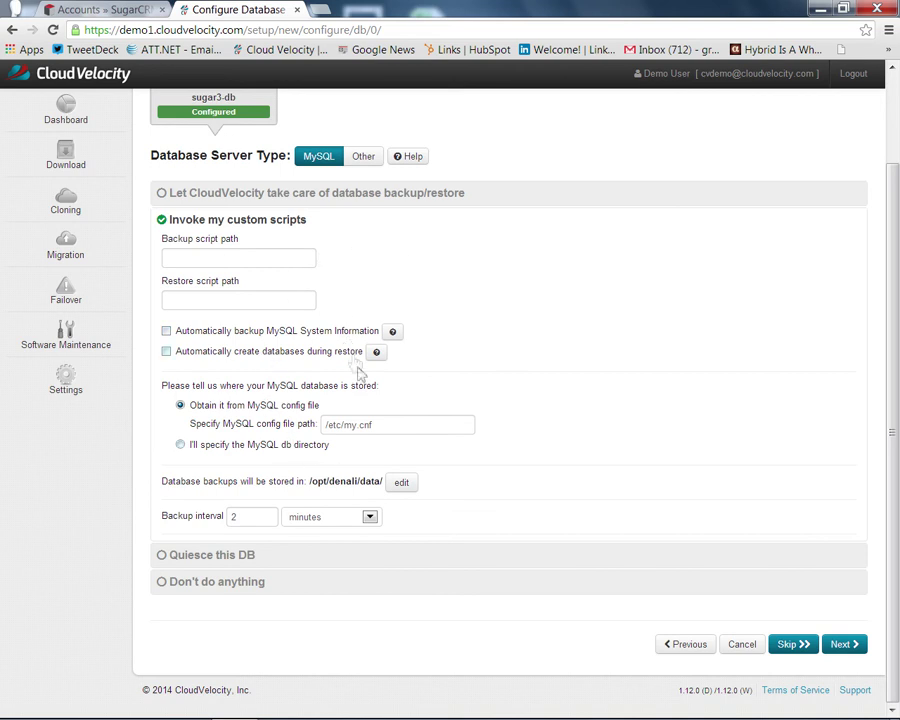
{"action": "left_click", "coordinate": [242, 561]}
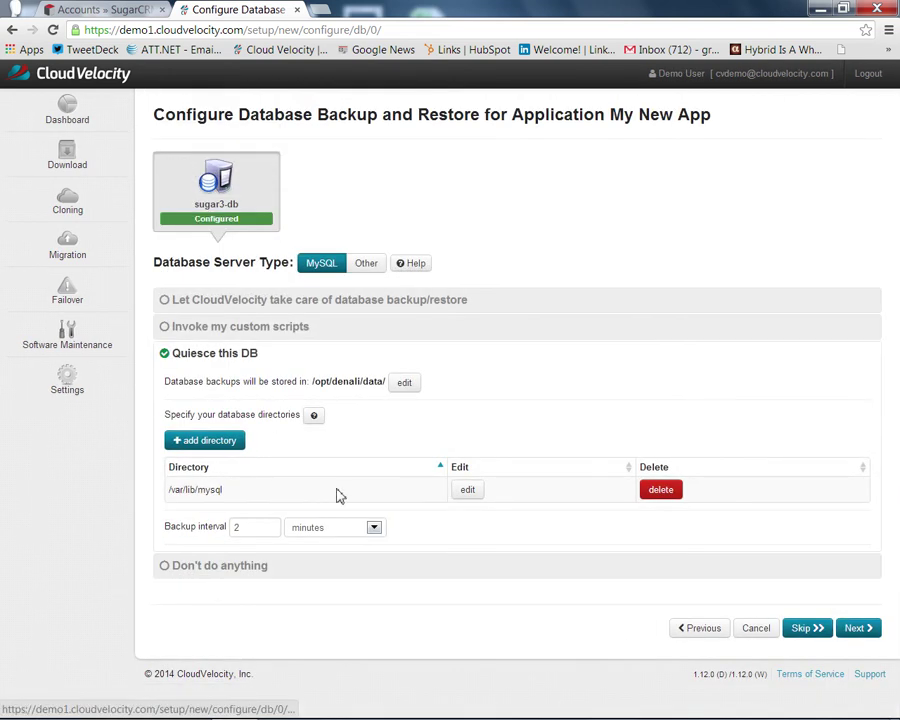
{"action": "left_click", "coordinate": [240, 581]}
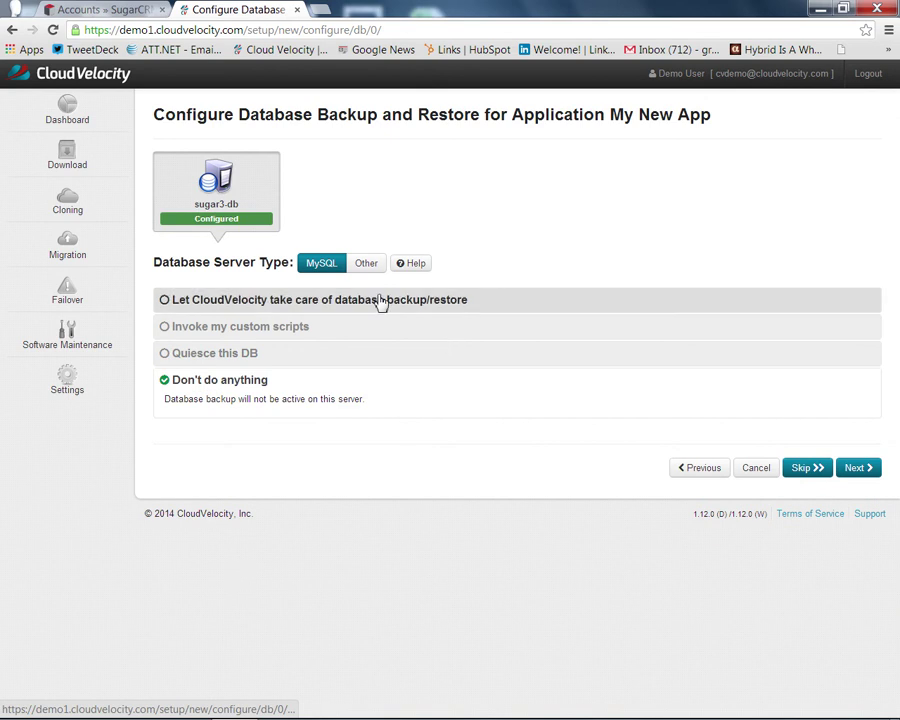
{"action": "left_click", "coordinate": [382, 301]}
{"action": "scroll", "coordinate": [548, 325], "scroll_direction": "down", "scroll_amount": 3}
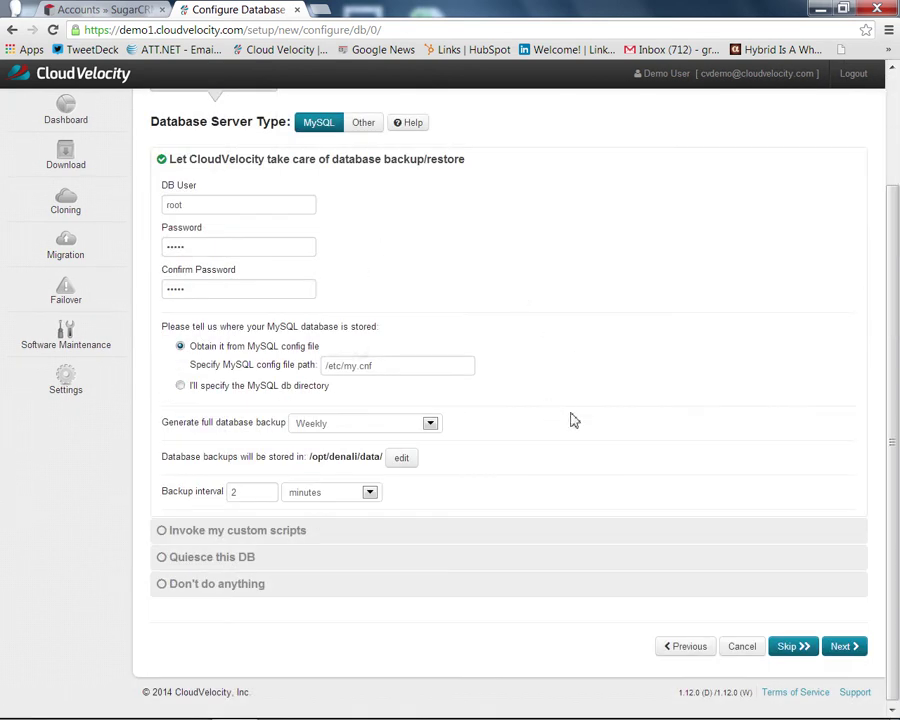
Step: Accept the sugar3-db backup settings and save the filesystem selection for all four servers
{"action": "left_click", "coordinate": [846, 650]}
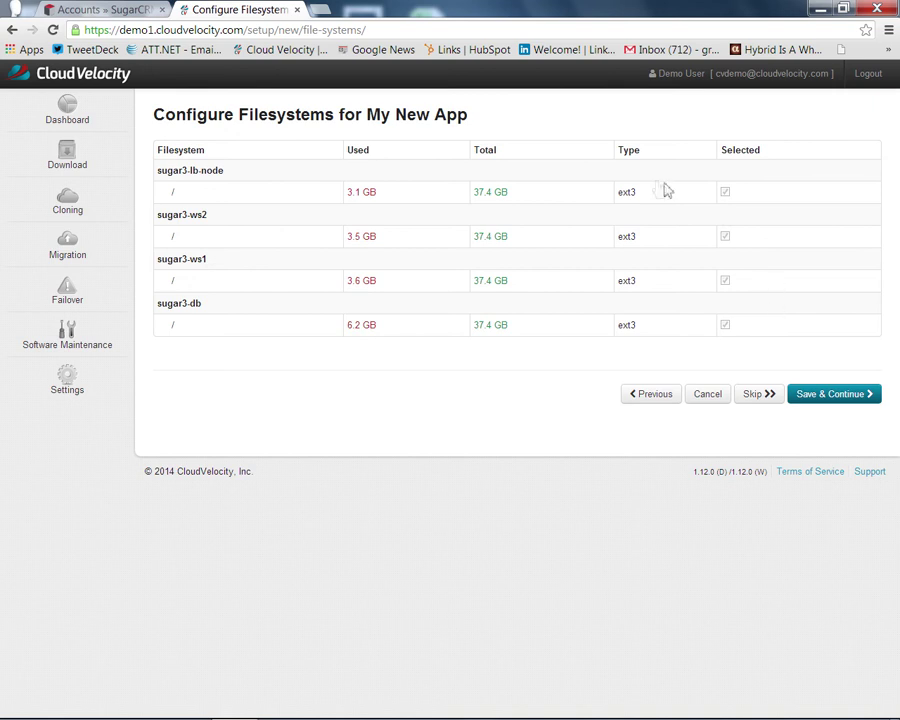
{"action": "left_click", "coordinate": [822, 401]}
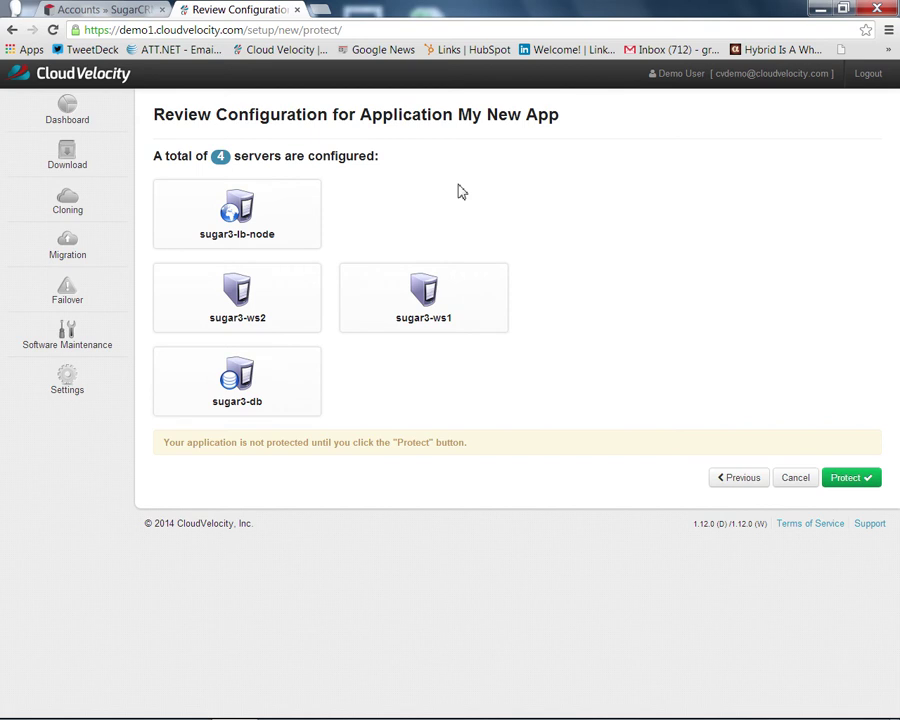
Step: Go to the Cloning page listing sugarcrm-demo-app and ELB as Ready to be Cloned
{"action": "left_click", "coordinate": [88, 201]}
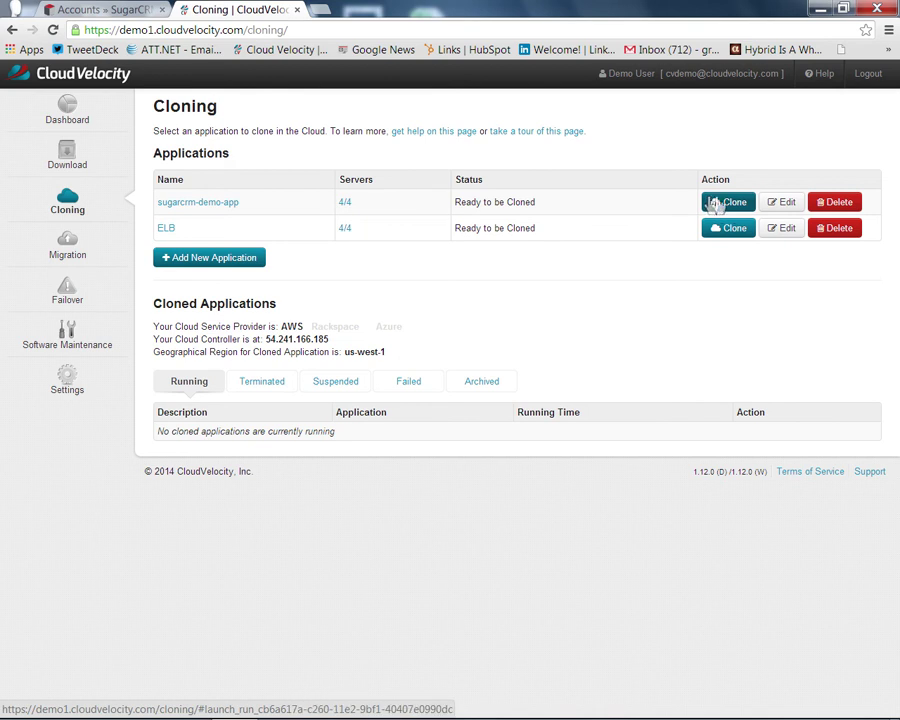
Step: Launch a new sugarcrm-demo-app clone described as the owner's 'Sandbox #1'
{"action": "left_click", "coordinate": [730, 203]}
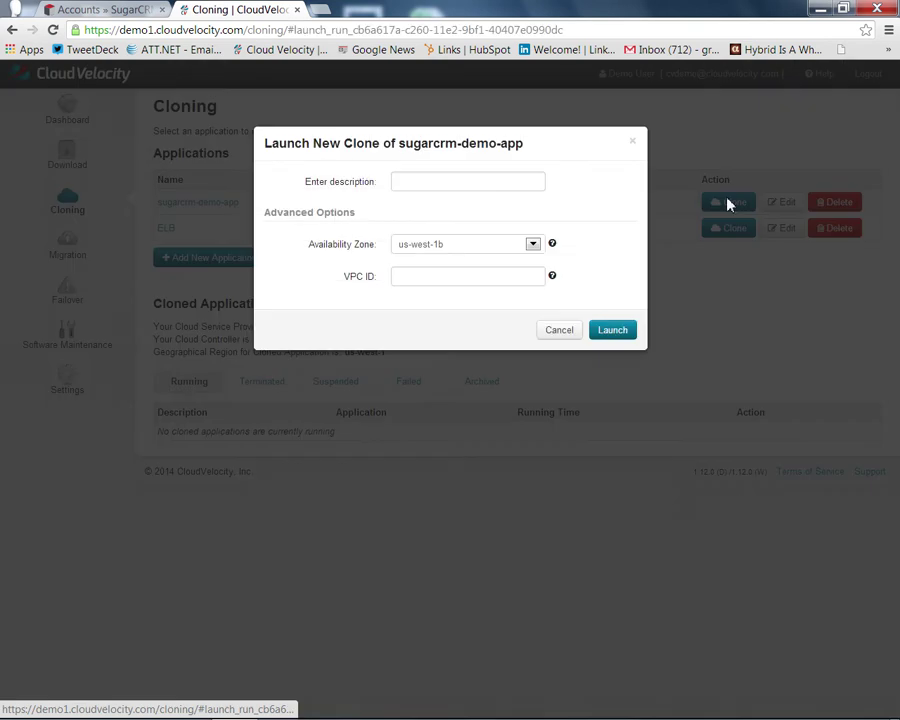
{"action": "left_click", "coordinate": [533, 188]}
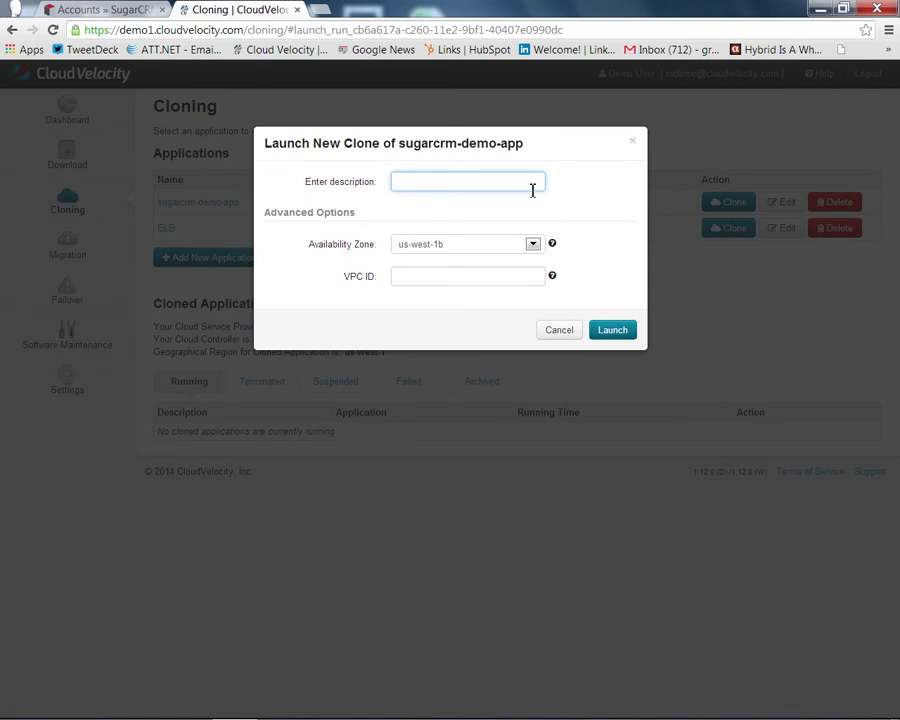
{"action": "type", "text": "Anand's San"}
{"action": "type", "text": "b"}
{"action": "type", "text": "dbox "}
{"action": "type", "text": "#1"}
{"action": "left_click", "coordinate": [613, 330]}
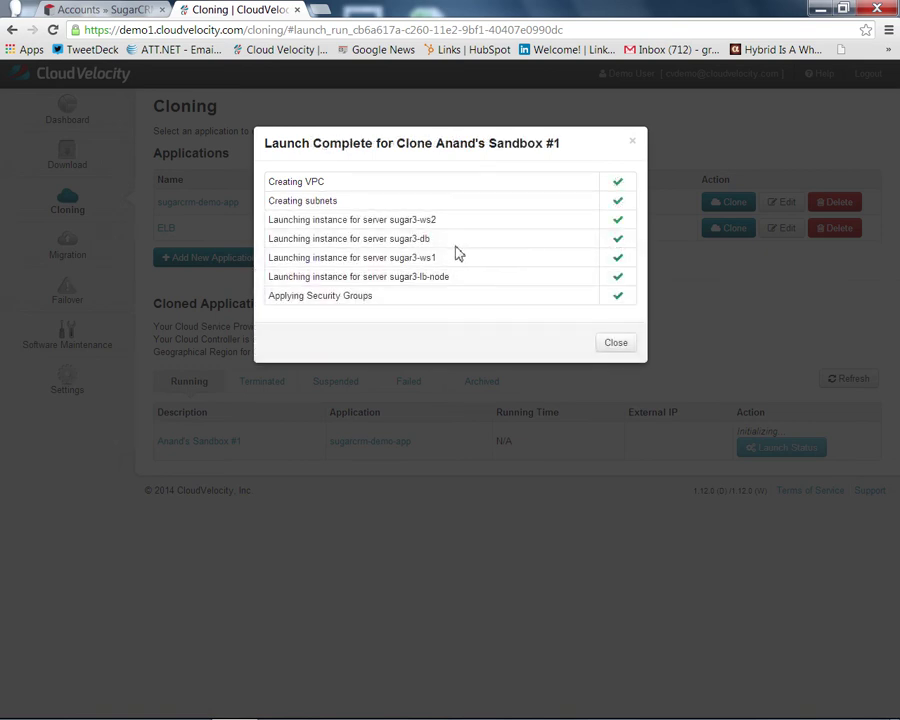
Step: Dismiss the launch summary and refresh the clone list to show the sandbox running at 54.193.64.48
{"action": "left_click", "coordinate": [612, 344]}
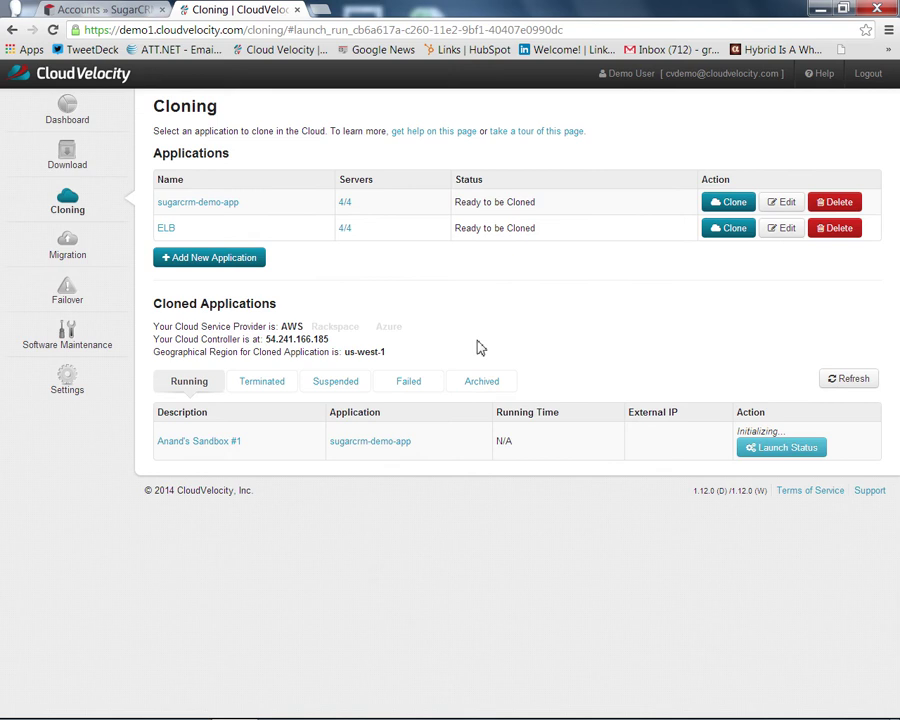
{"action": "left_click", "coordinate": [835, 379]}
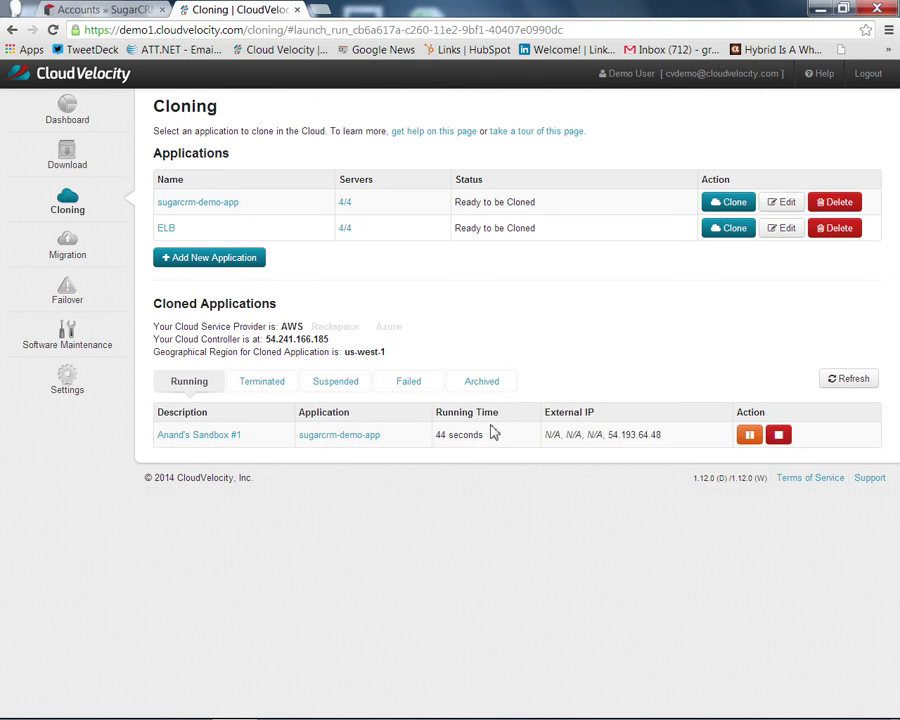
Step: Open the Sandbox #1 clone's details and inspect its four servers' 173.45.252.x addresses
{"action": "left_click", "coordinate": [219, 438]}
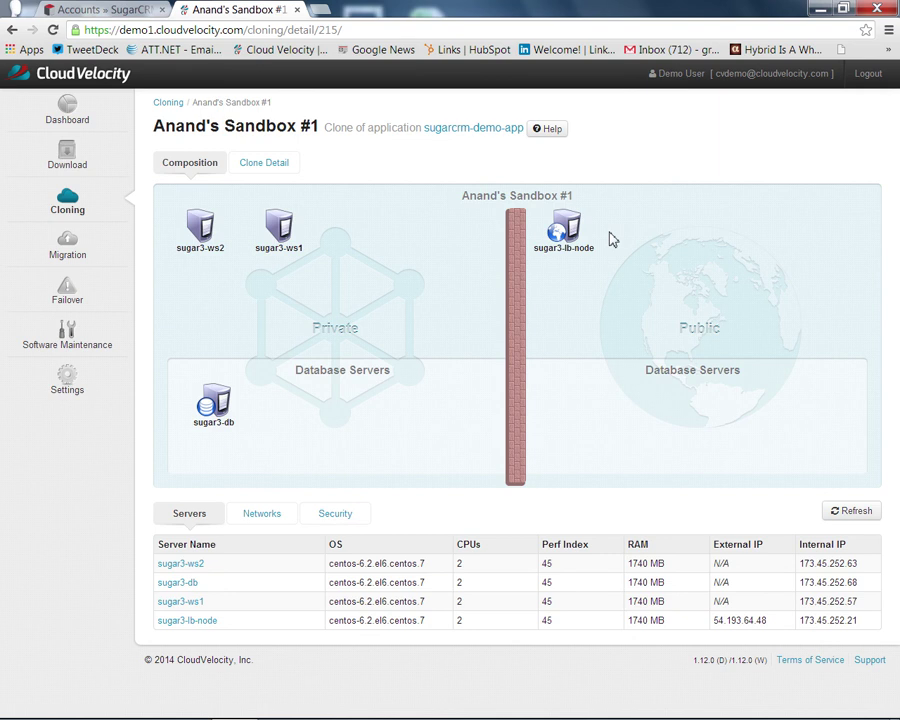
{"action": "mouse_move", "coordinate": [570, 234]}
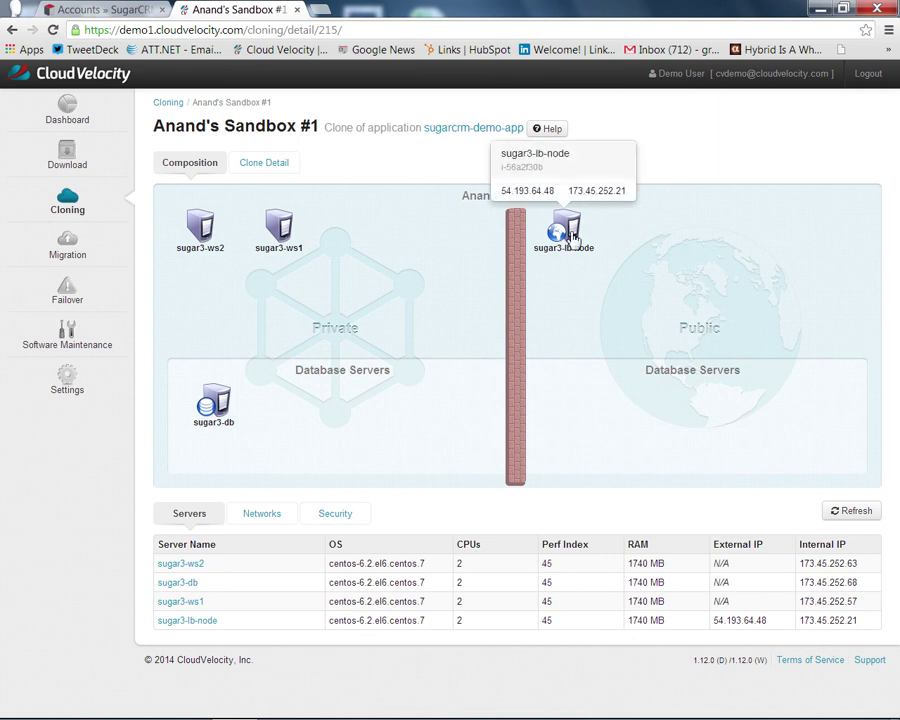
{"action": "mouse_move", "coordinate": [205, 235]}
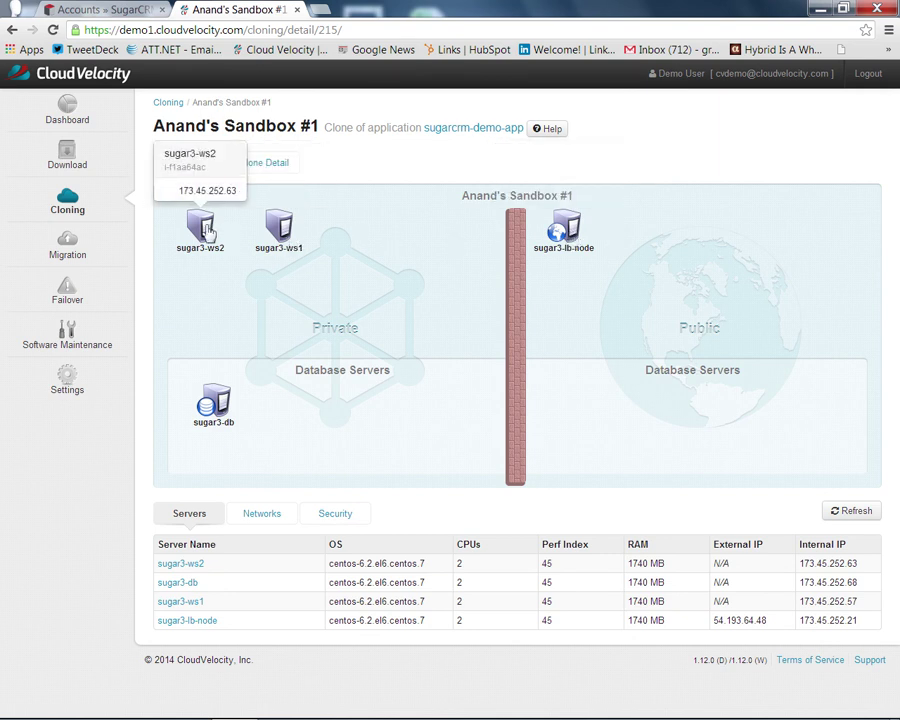
{"action": "mouse_move", "coordinate": [214, 420]}
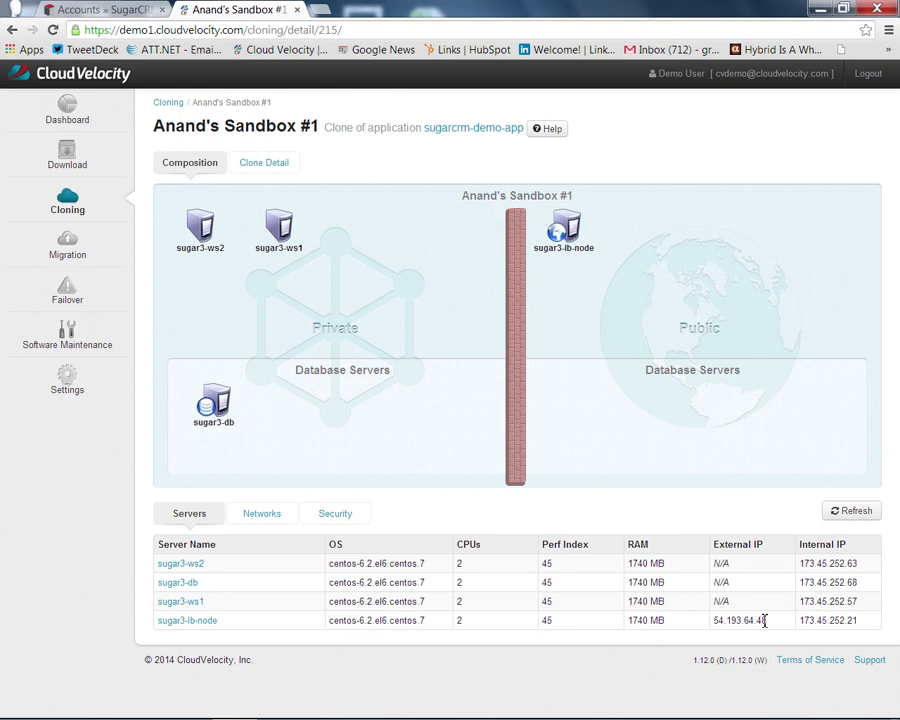
Step: Load 54.193.64.48/sugarcrm, the clone's load balancer address, in a new Chrome tab
{"action": "double_click", "coordinate": [714, 622]}
{"action": "key", "text": "ctrl+c"}
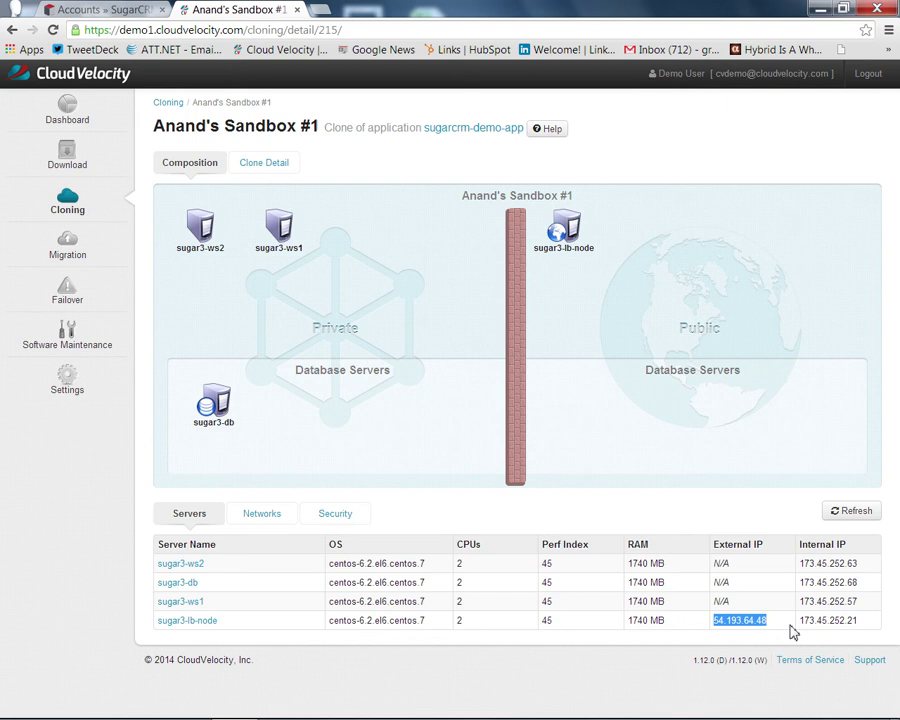
{"action": "key", "text": "ctrl+t"}
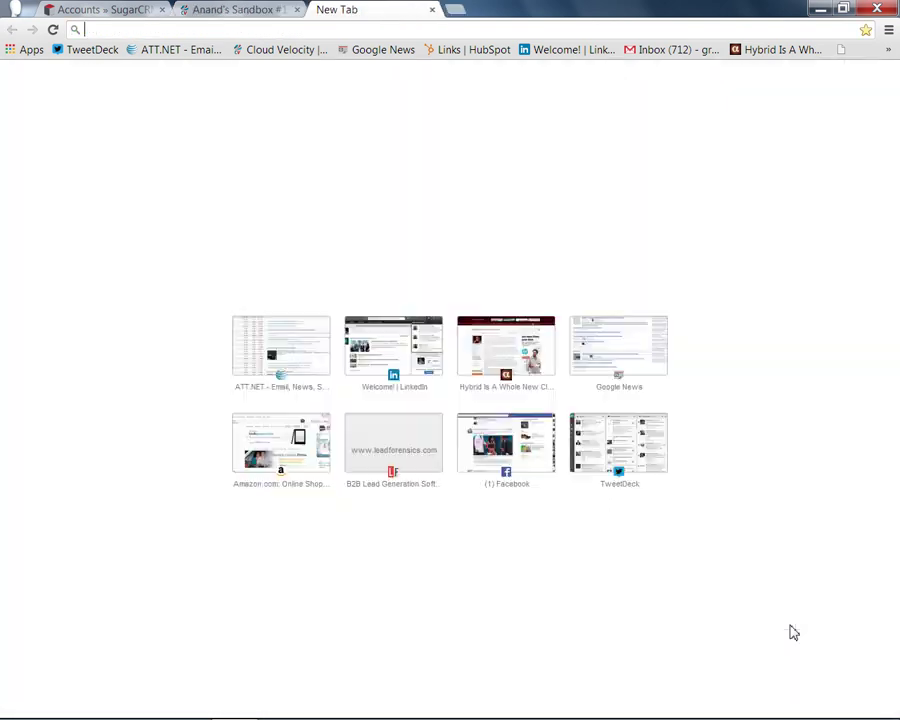
{"action": "key", "text": "ctrl+v"}
{"action": "type", "text": "/sugar"}
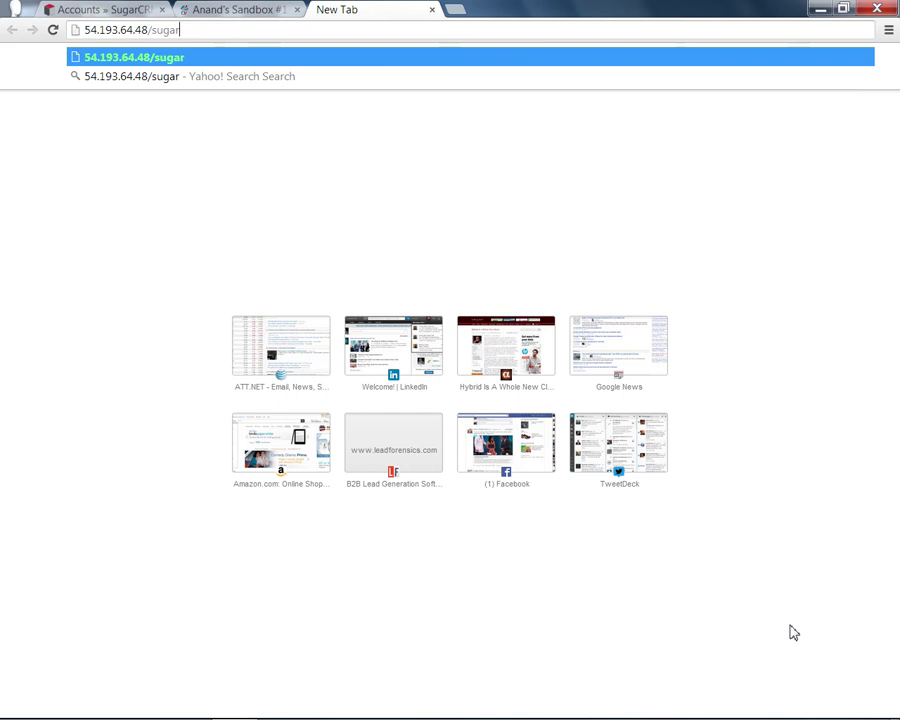
{"action": "type", "text": "crm"}
{"action": "key", "text": "Return"}
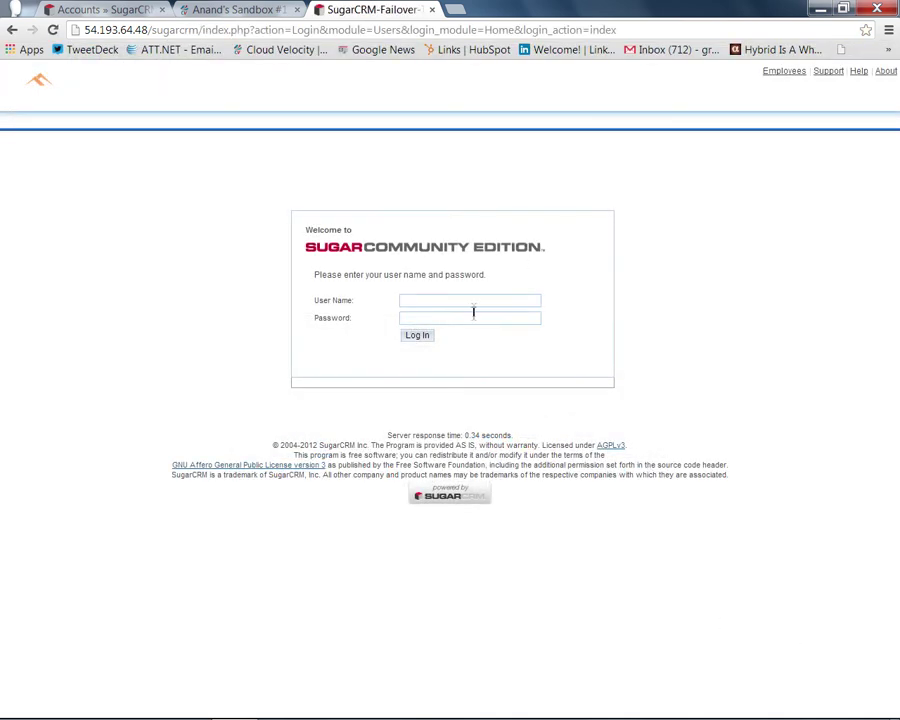
Step: Log in to the cloned SugarCRM as admin with the administrator password
{"action": "left_click", "coordinate": [474, 300]}
{"action": "type", "text": "admin"}
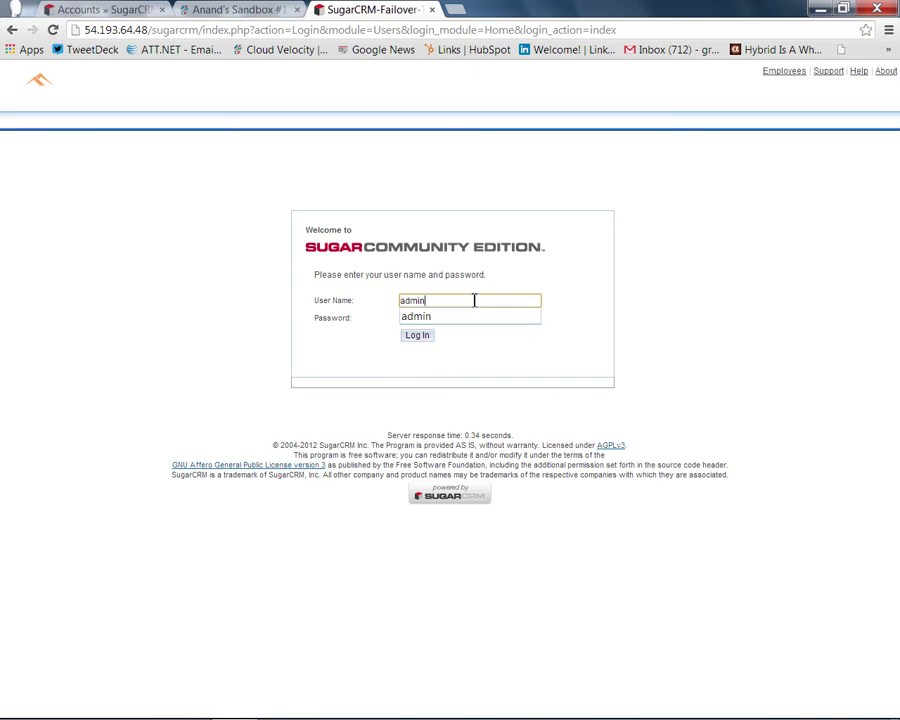
{"action": "key", "text": "Tab"}
{"action": "type", "text": "a•••••••"}
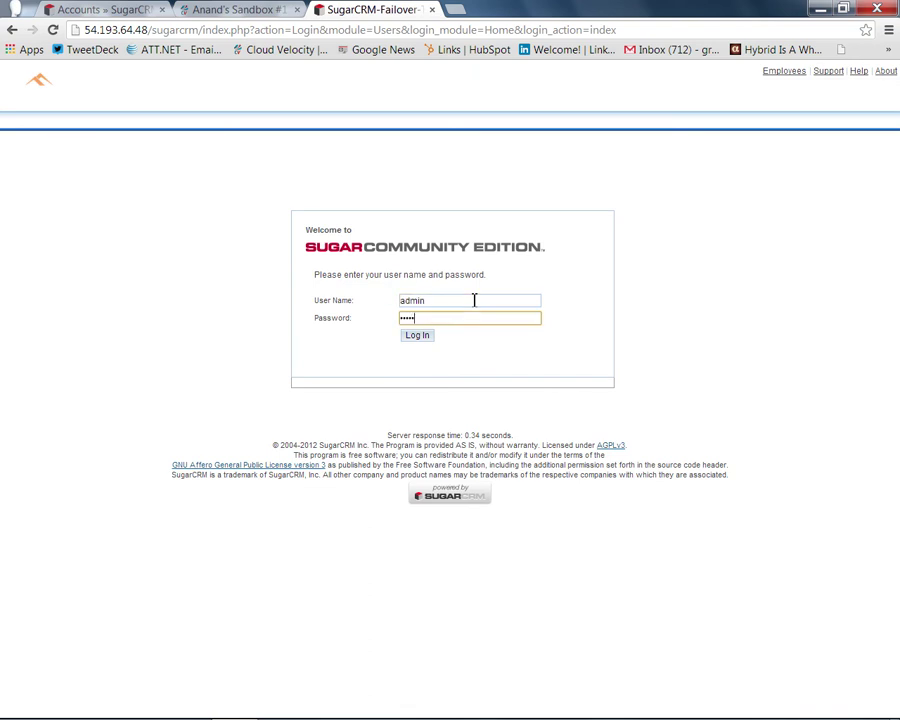
{"action": "key", "text": "Return"}
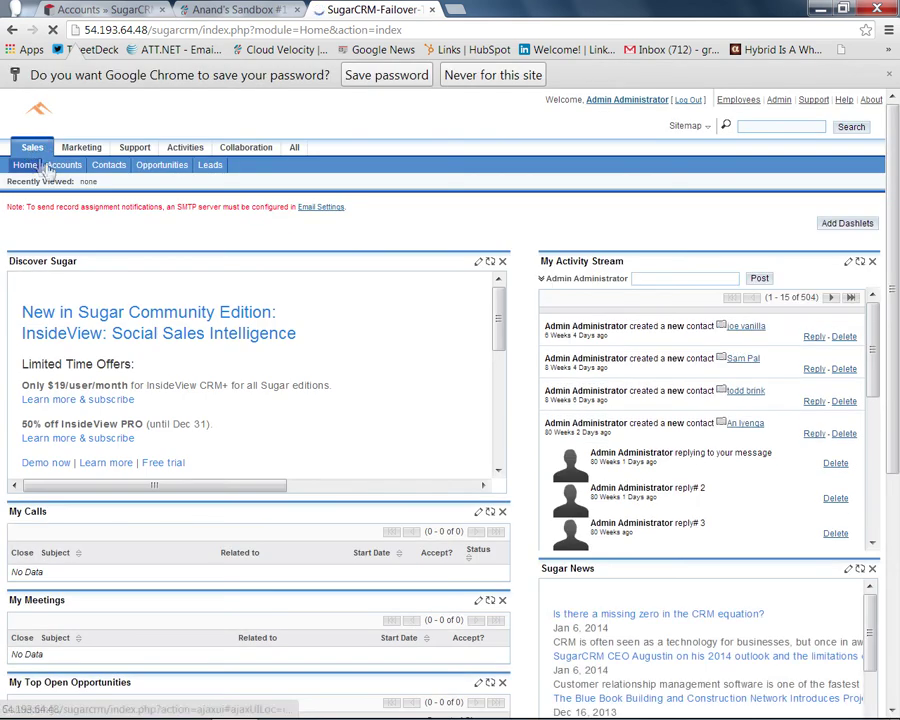
Step: Compare the clone's Accounts list against the original site's 22 accounts at 173.45.252.21
{"action": "left_click", "coordinate": [58, 167]}
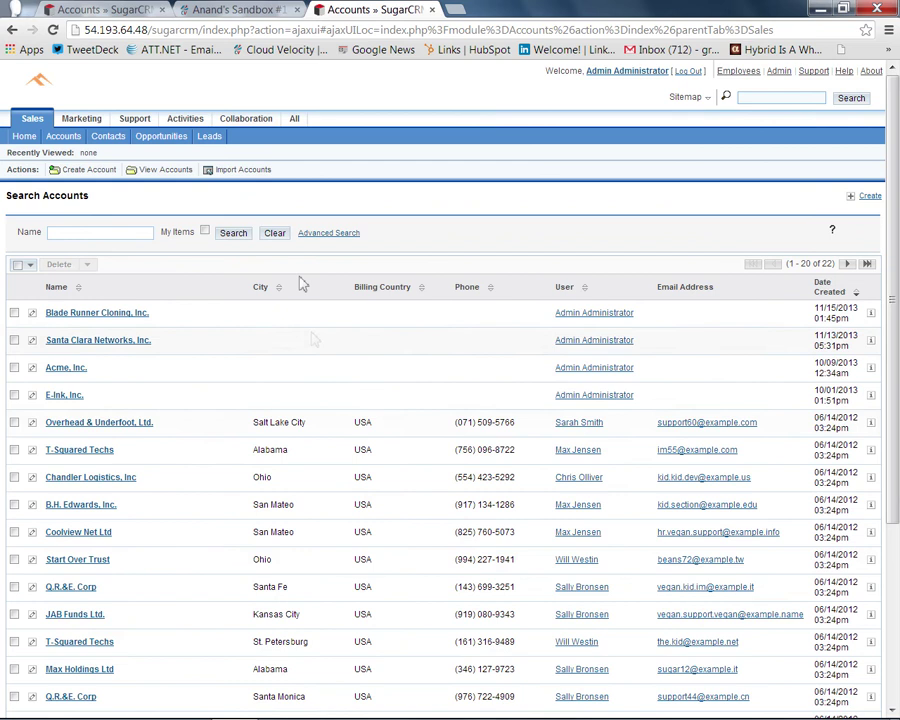
{"action": "left_click", "coordinate": [100, 11]}
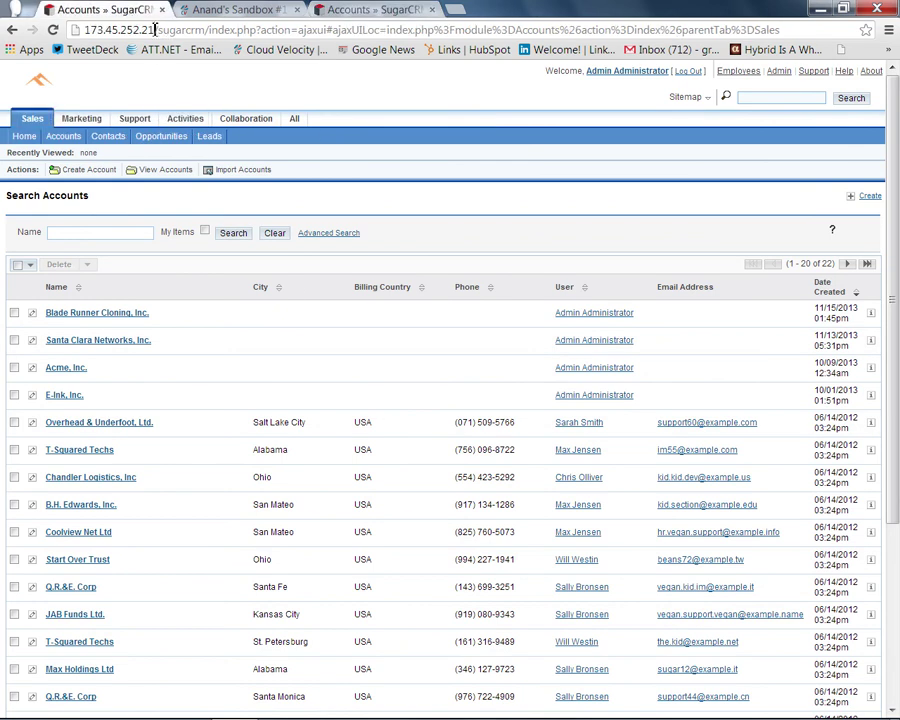
{"action": "left_click_drag", "start_coordinate": [155, 28], "coordinate": [82, 28]}
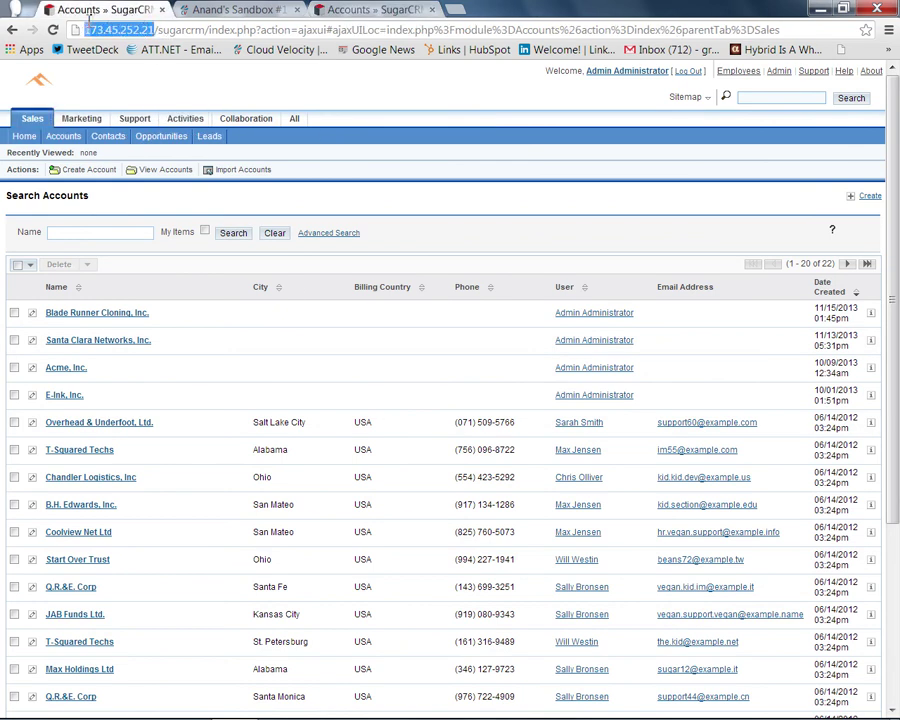
{"action": "left_click", "coordinate": [360, 12]}
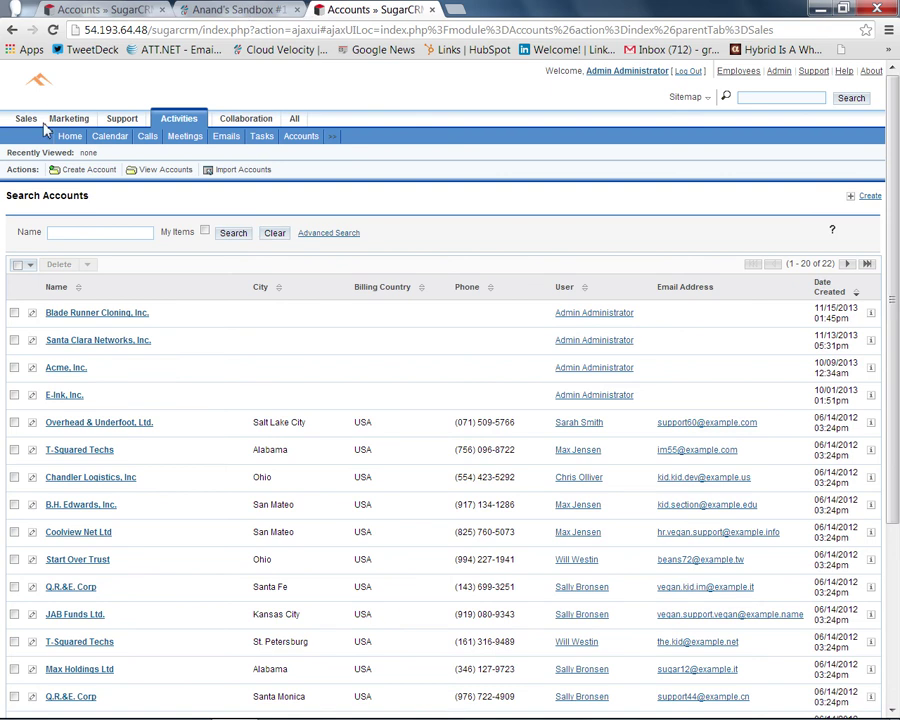
{"action": "mouse_move", "coordinate": [20, 120]}
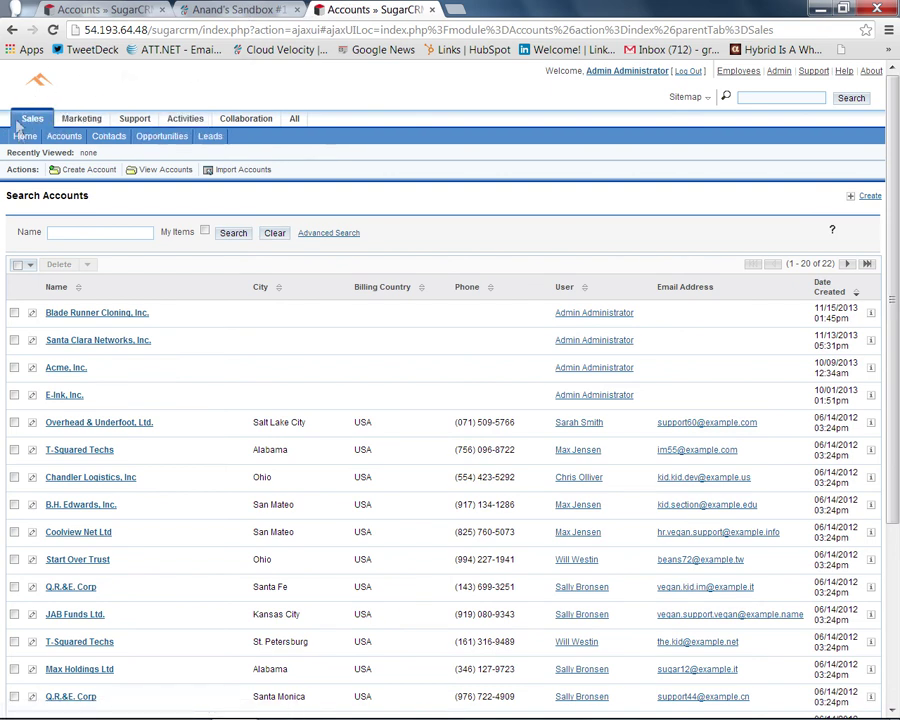
{"action": "left_click", "coordinate": [60, 9]}
{"action": "key", "text": "ctrl+shift+Tab"}
{"action": "left_click", "coordinate": [143, 10]}
Step: Go back to CloudVelocity's Cloning overview, where Sandbox #1 runs at 54.193.64.48
{"action": "left_click", "coordinate": [224, 10]}
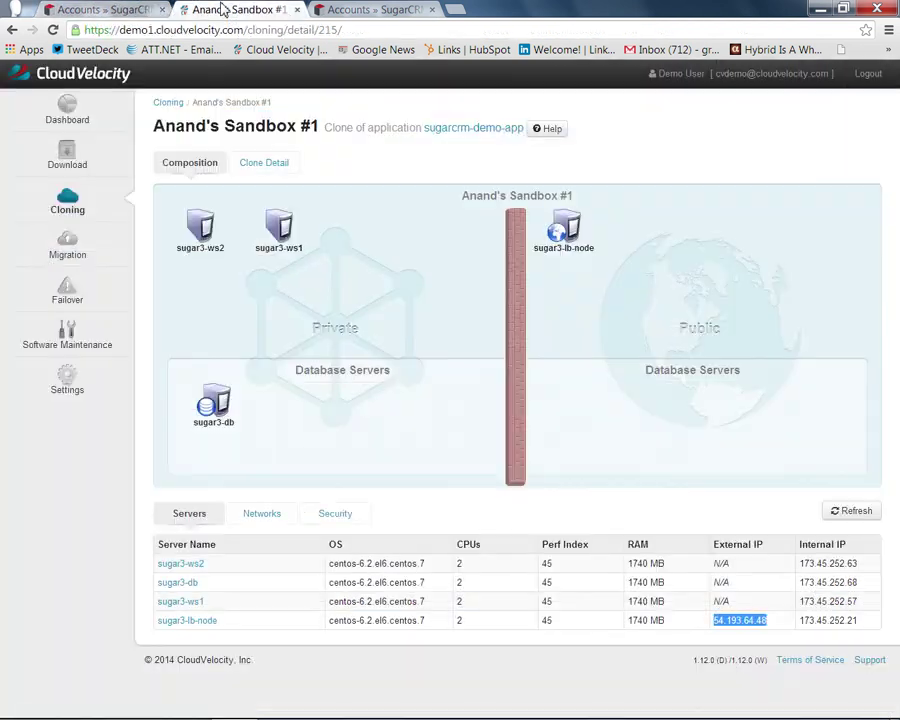
{"action": "left_click", "coordinate": [68, 204]}
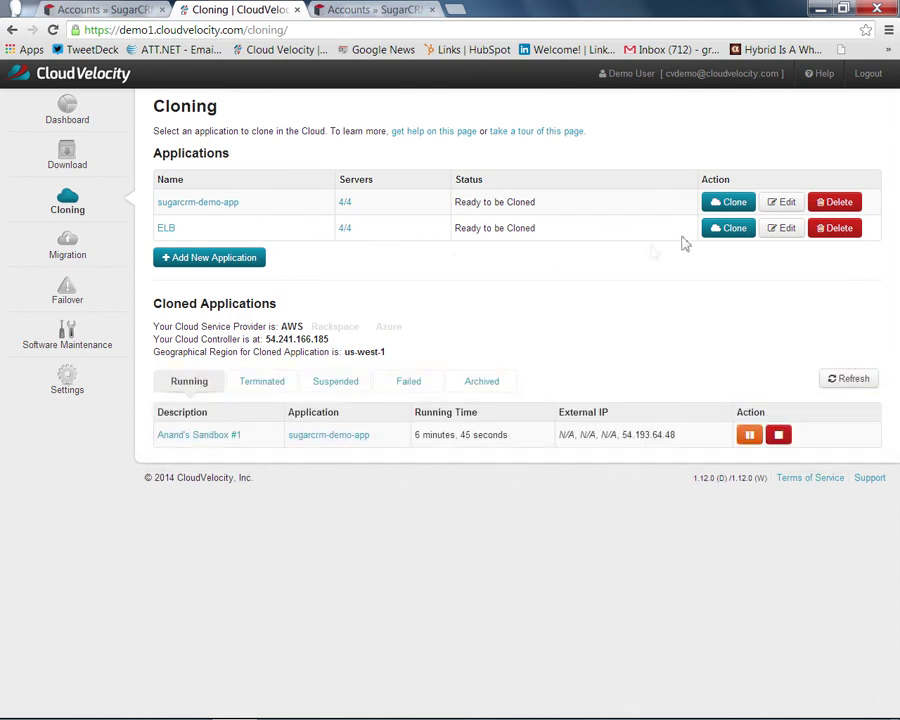
Step: Launch a second sugarcrm-demo-app clone named 'Dev Test Sandbox #2' and close the progress dialog
{"action": "left_click", "coordinate": [728, 204]}
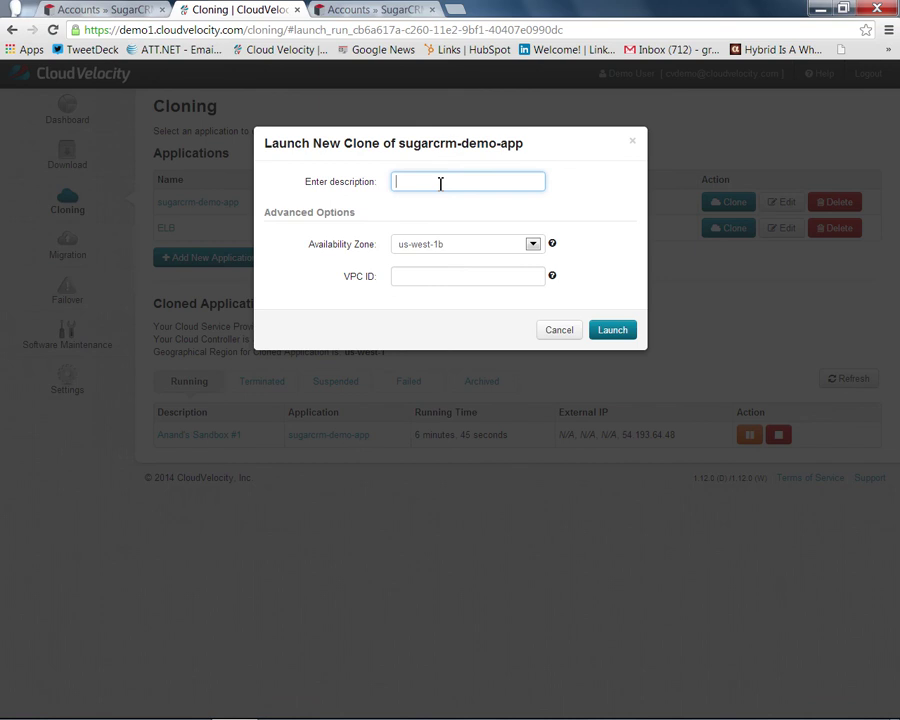
{"action": "type", "text": "Dev Test Sandbox #"}
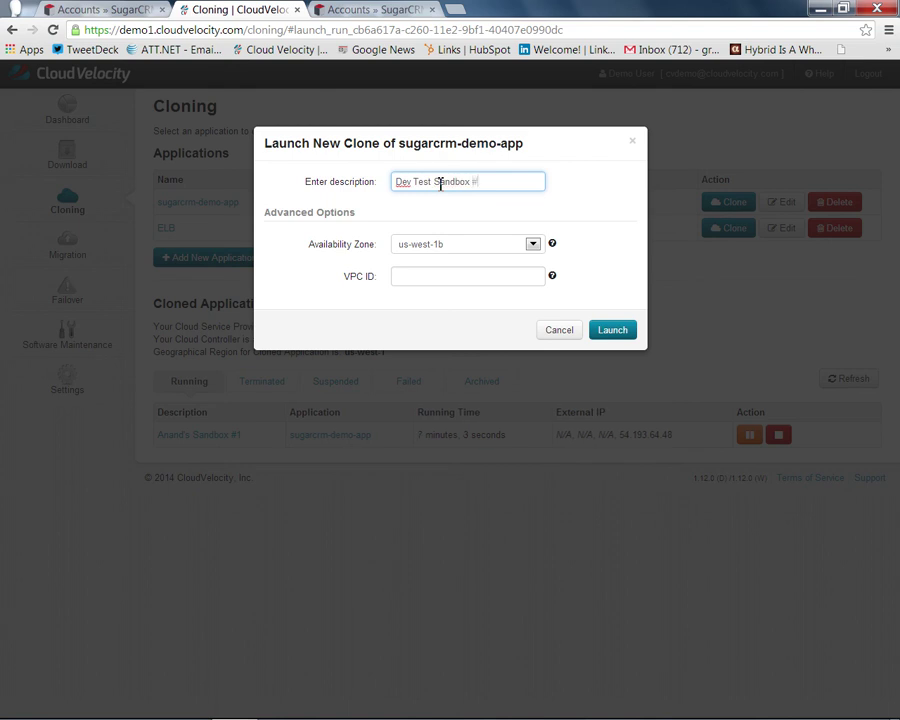
{"action": "type", "text": "2"}
{"action": "left_click", "coordinate": [615, 333]}
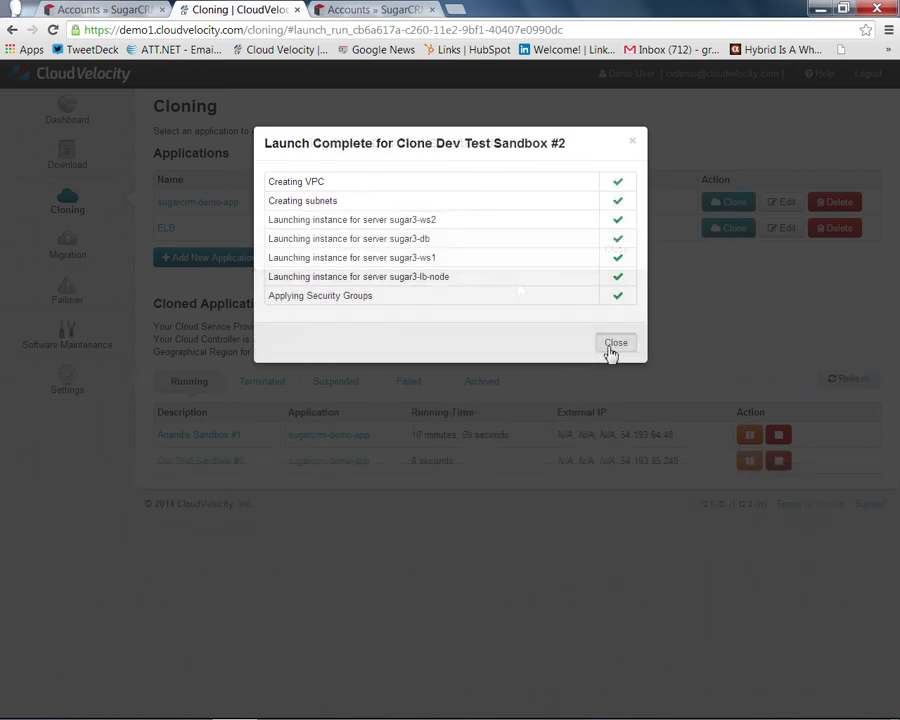
{"action": "left_click", "coordinate": [610, 346]}
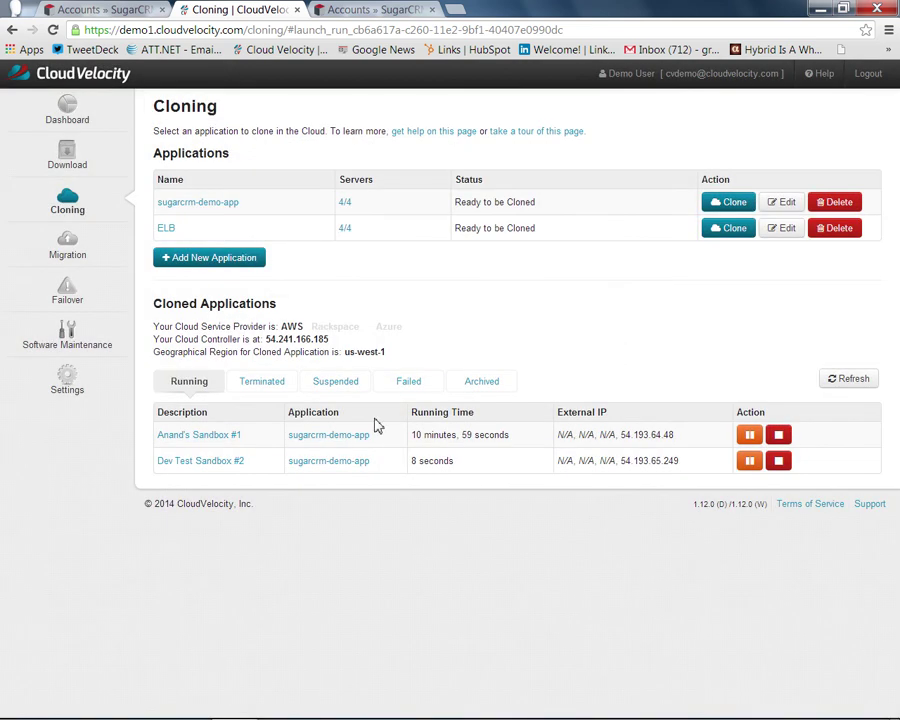
Step: Open Dev Test Sandbox #2's details and inspect its four centos-6.2 servers
{"action": "left_click", "coordinate": [232, 462]}
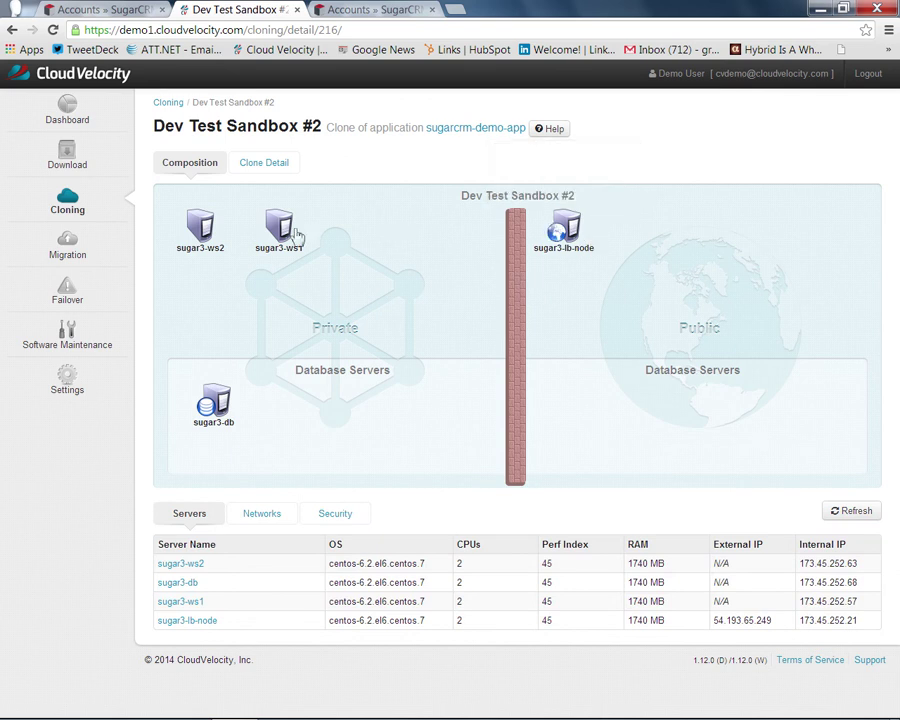
{"action": "mouse_move", "coordinate": [212, 400]}
{"action": "mouse_move", "coordinate": [568, 220]}
Step: Open 54.193.65.249/sugarcrm in a new tab using the copied load balancer IP
{"action": "double_click", "coordinate": [719, 625]}
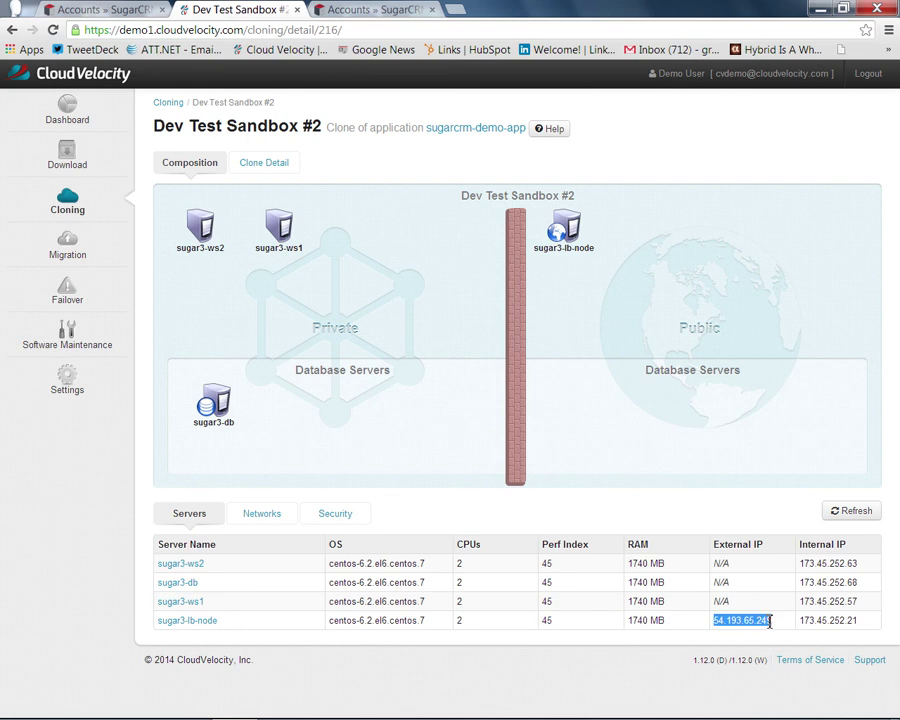
{"action": "key", "text": "ctrl+c"}
{"action": "key", "text": "ctrl+t"}
{"action": "key", "text": "ctrl+v"}
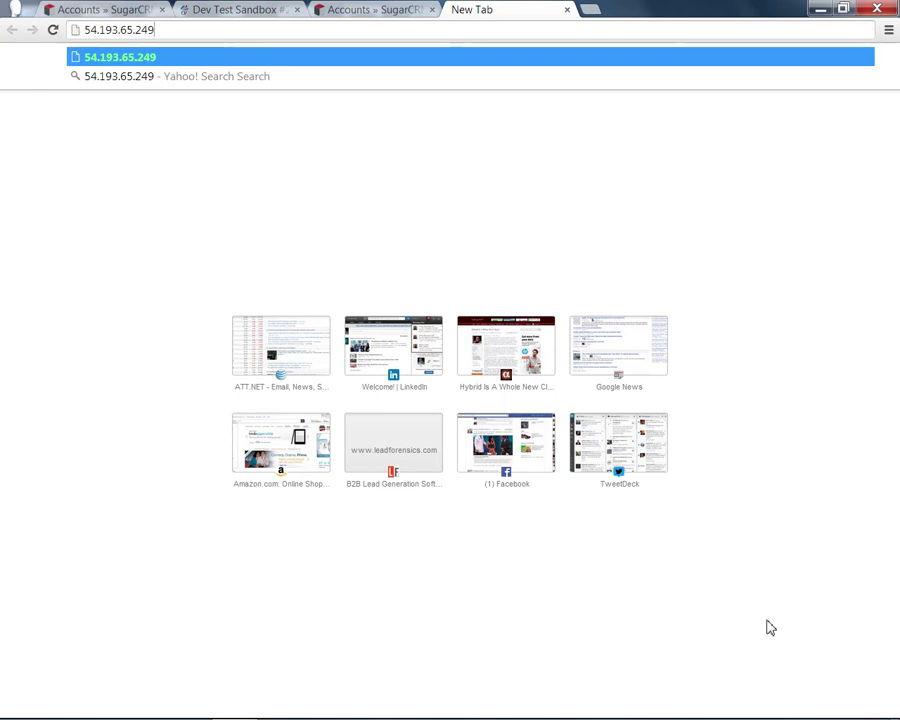
{"action": "type", "text": "/"}
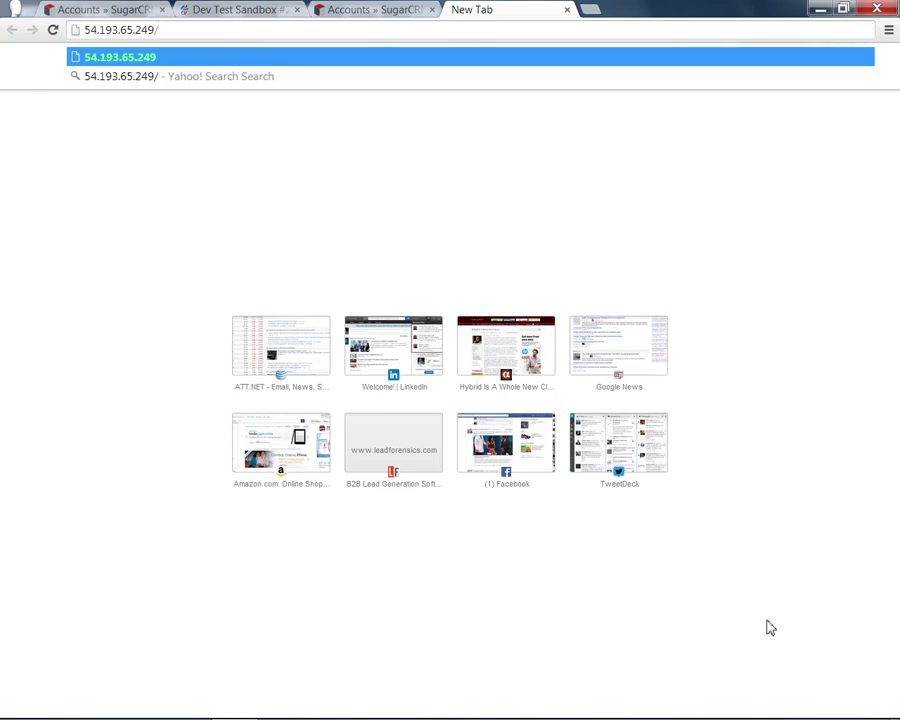
{"action": "type", "text": "sugarcrm"}
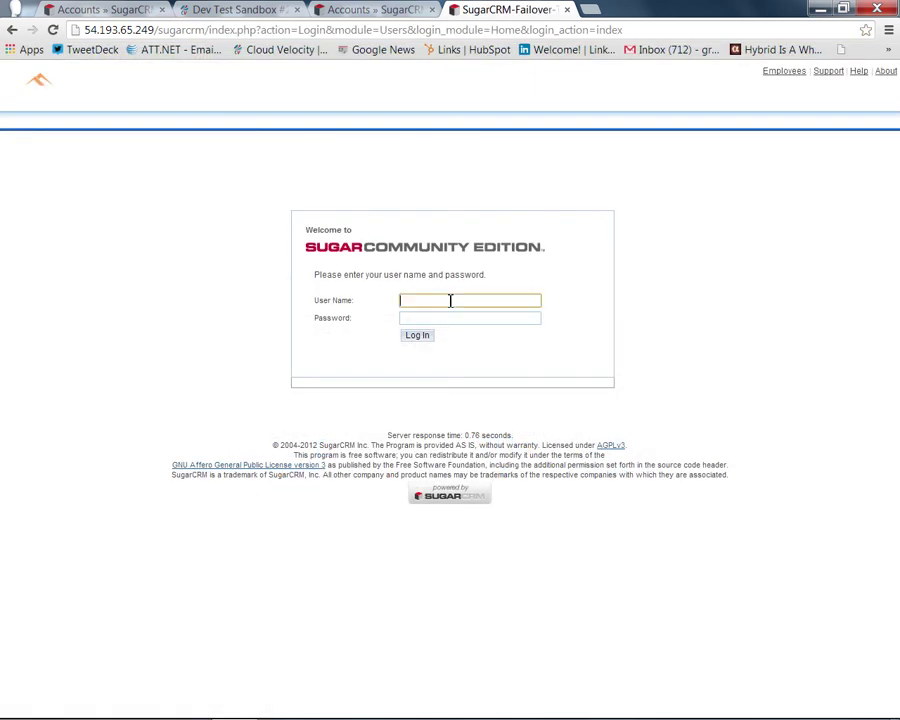
Step: Sign in to the second clone's SugarCRM as admin with the administrator password
{"action": "type", "text": "admin"}
{"action": "key", "text": "Tab"}
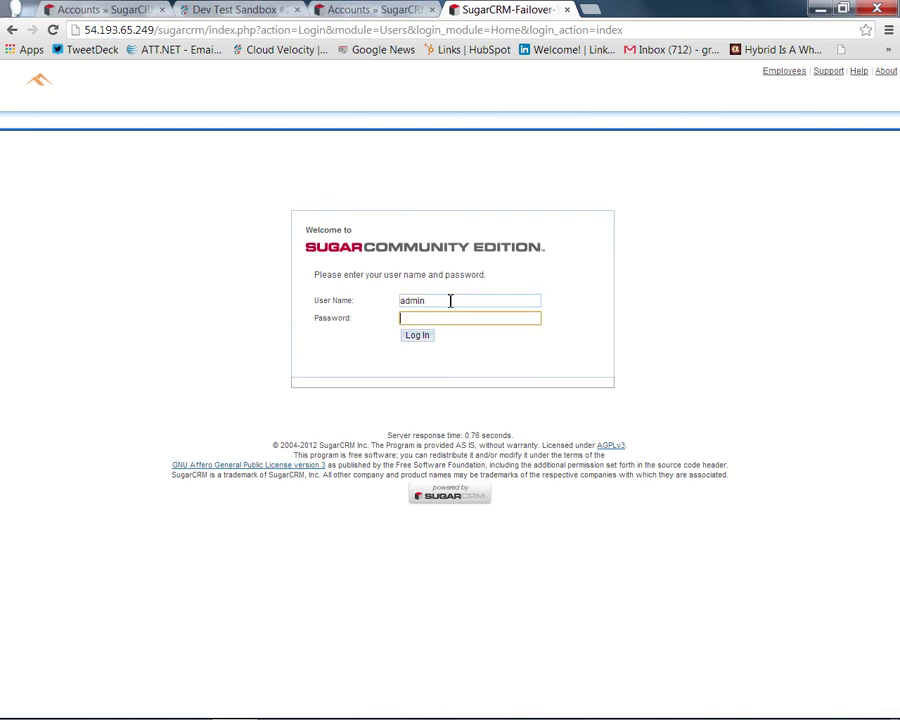
{"action": "type", "text": "admin123"}
{"action": "key", "text": "Return"}
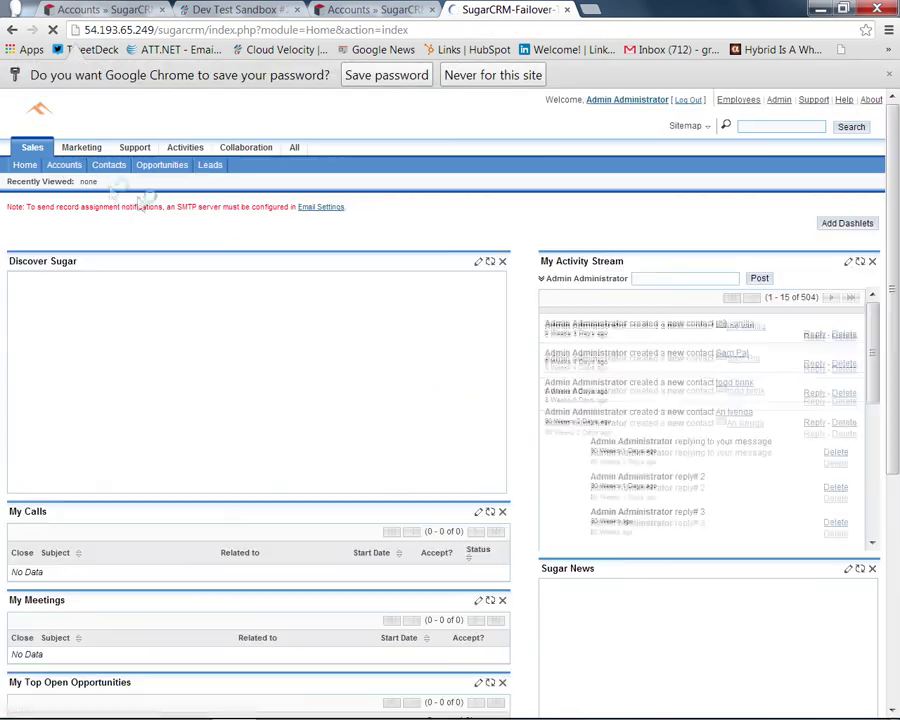
Step: Compare the second clone's SugarCRM Accounts list with the original's 22 accounts
{"action": "left_click", "coordinate": [60, 166]}
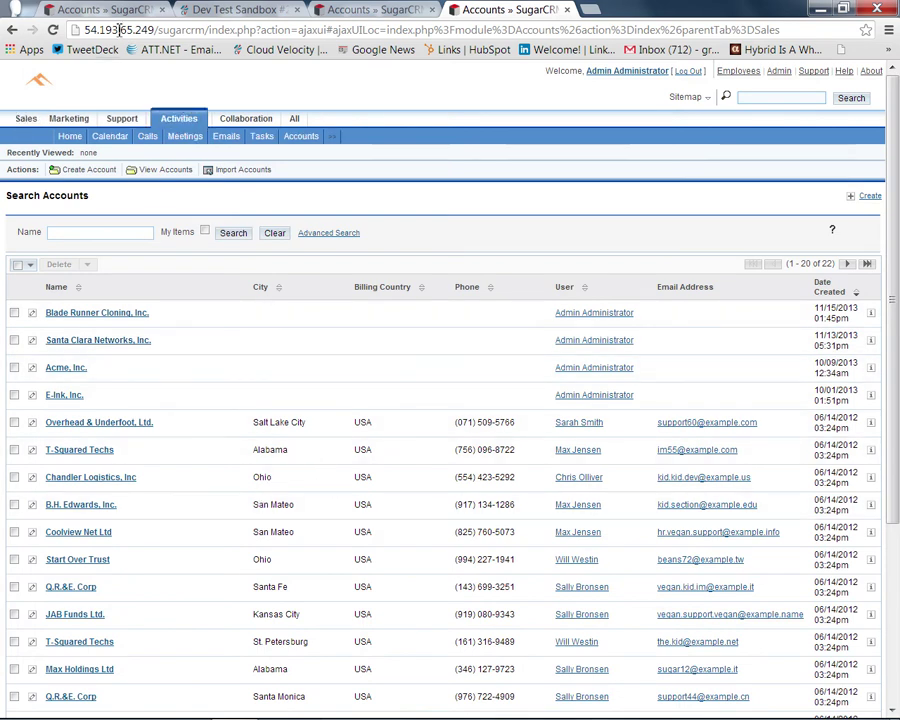
{"action": "left_click", "coordinate": [86, 10]}
{"action": "key", "text": "ctrl+shift+Tab"}
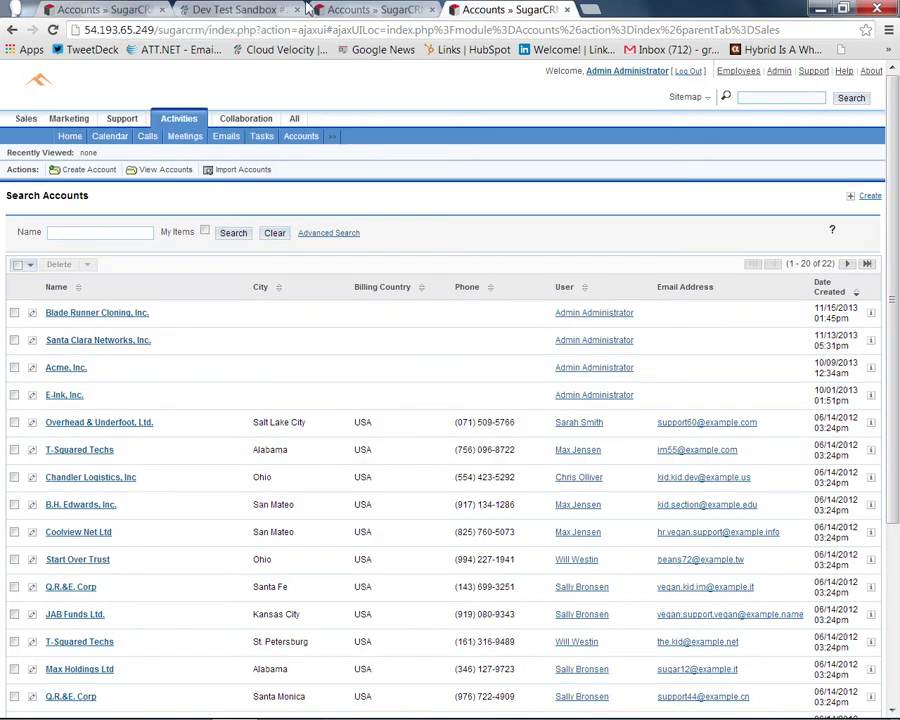
{"action": "left_click", "coordinate": [73, 7]}
{"action": "left_click", "coordinate": [503, 18]}
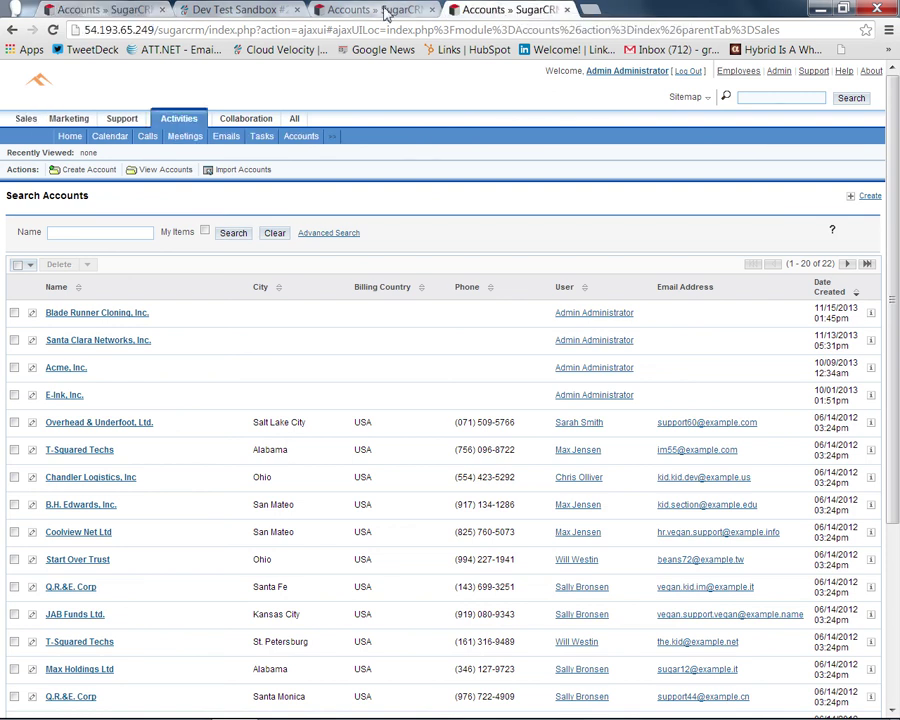
Step: Check the original's and first sandbox clone's accounts, then return to Dev Test Sandbox #2 details
{"action": "left_click", "coordinate": [130, 8]}
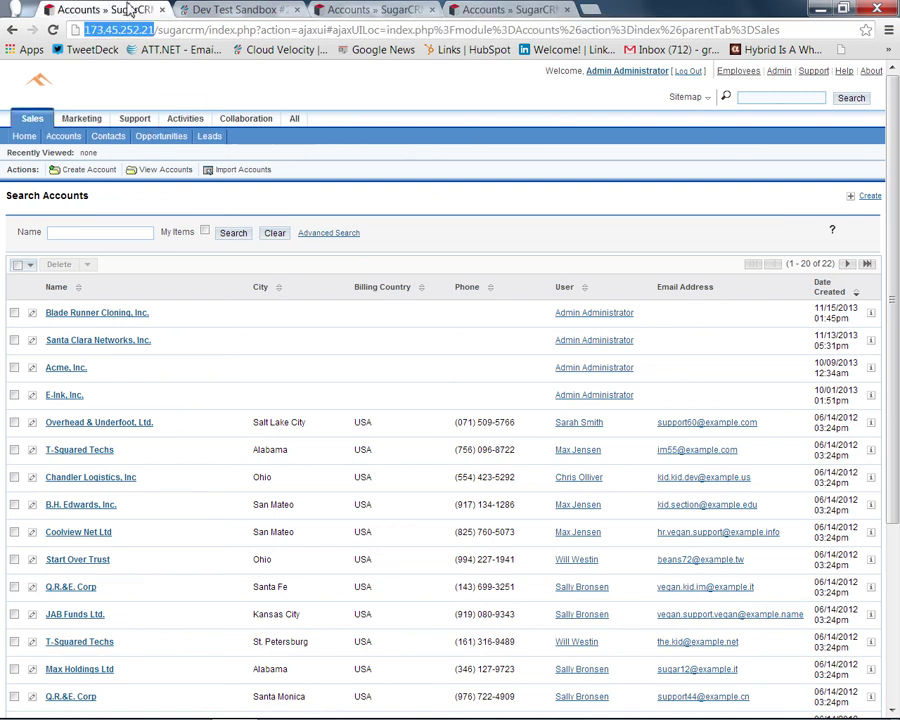
{"action": "left_click", "coordinate": [362, 10]}
{"action": "left_click", "coordinate": [118, 10]}
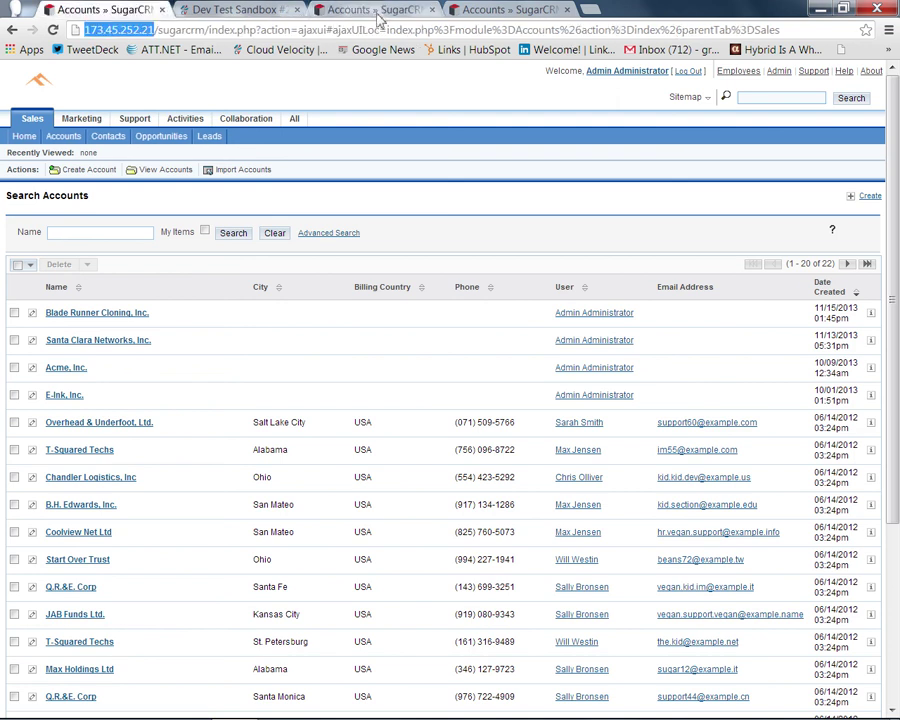
{"action": "left_click", "coordinate": [294, 118]}
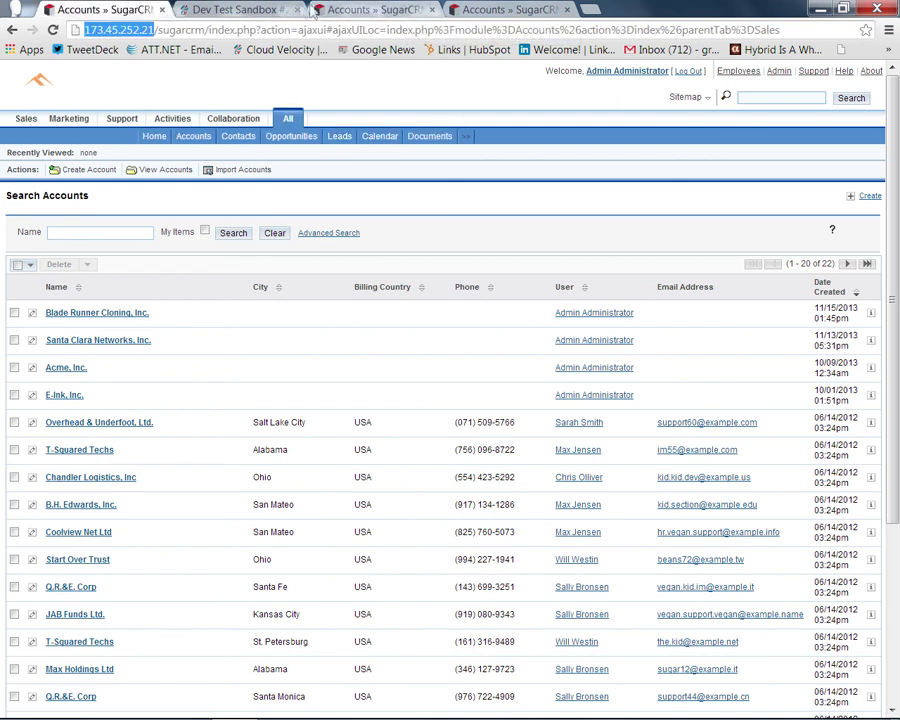
{"action": "left_click", "coordinate": [225, 10]}
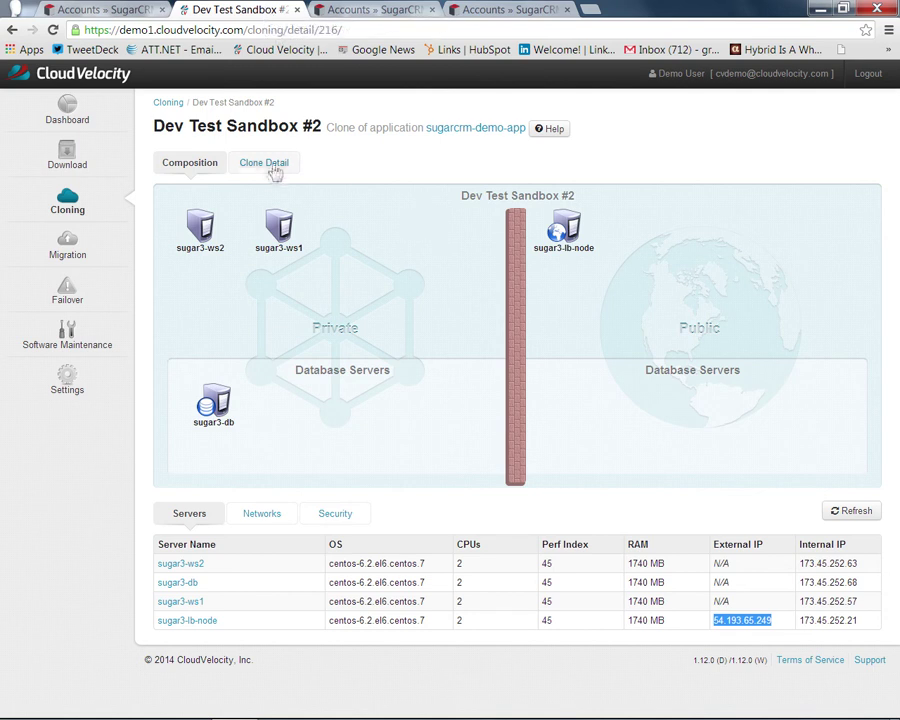
Step: Go back to the Cloning page listing sugarcrm-demo-app and ELB
{"action": "left_click", "coordinate": [76, 203]}
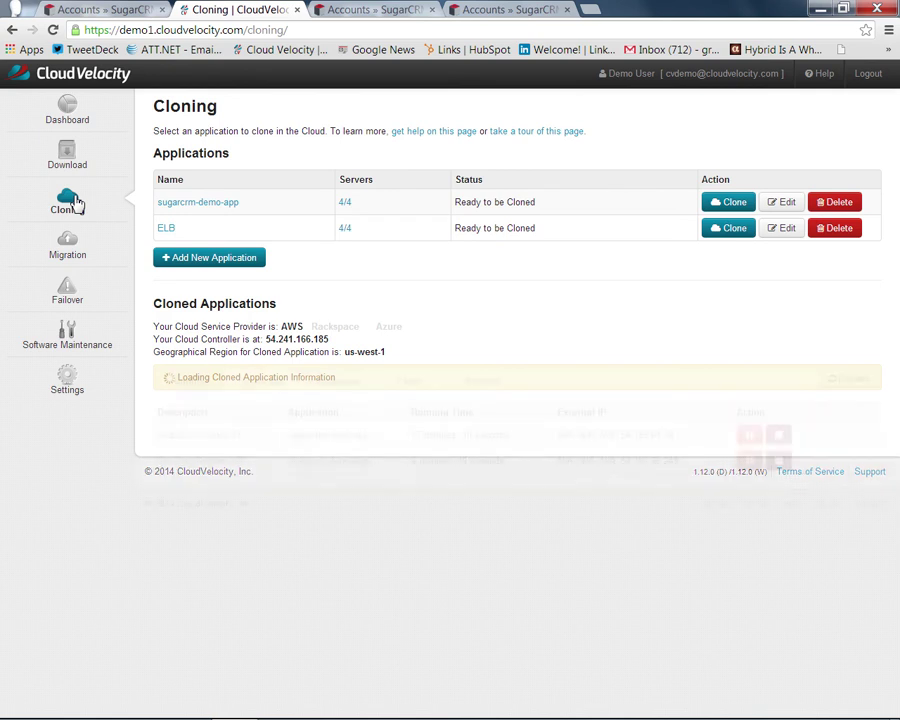
Step: Show the Download page for the RedHat, CentOS, Ubuntu, Amazon and Nexus migration software
{"action": "left_click", "coordinate": [70, 153]}
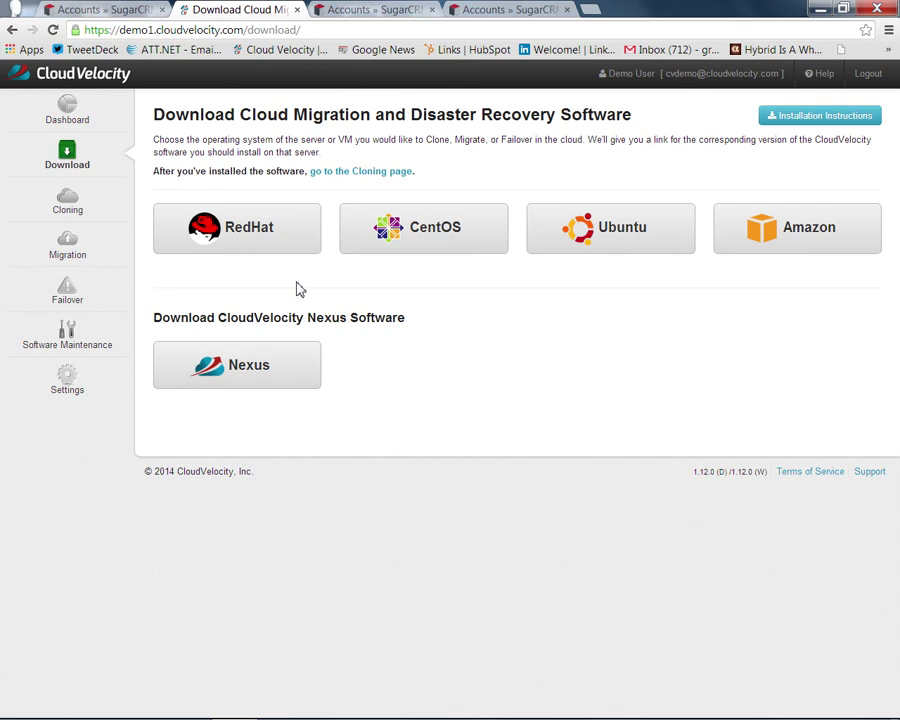
Step: Show the Migration page listing sugarcrm-demo-app and ELB as Ready to Migrate
{"action": "left_click", "coordinate": [84, 259]}
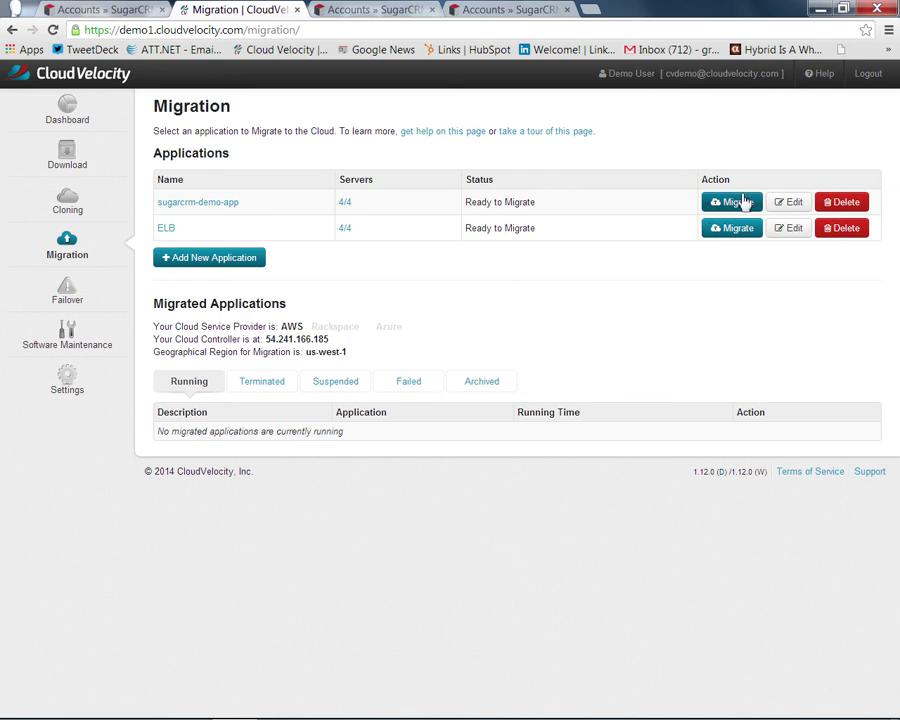
Step: Launch a migration of sugarcrm-demo-app with the description 'Sugar In the Cloud'
{"action": "left_click", "coordinate": [743, 201]}
{"action": "left_click", "coordinate": [528, 181]}
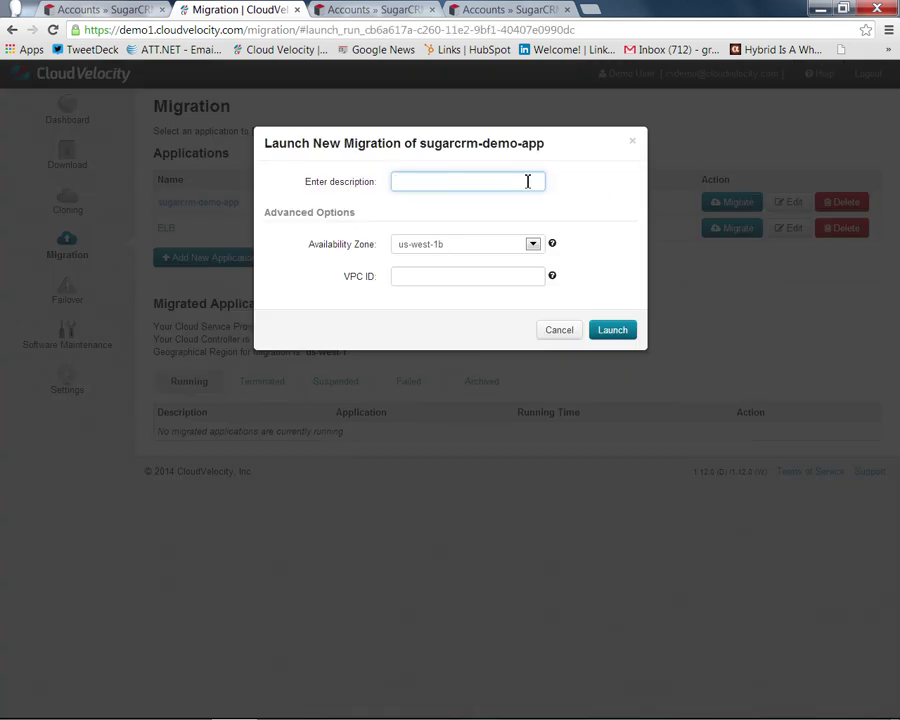
{"action": "type", "text": "Sugar In the Cloud"}
{"action": "left_click", "coordinate": [610, 329]}
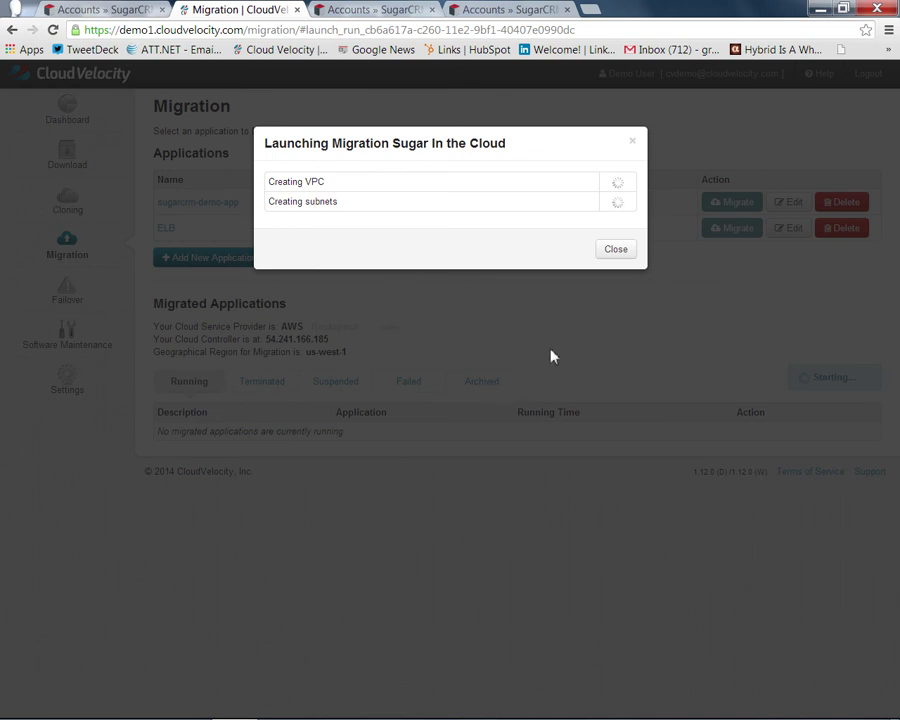
{"action": "left_click", "coordinate": [622, 251]}
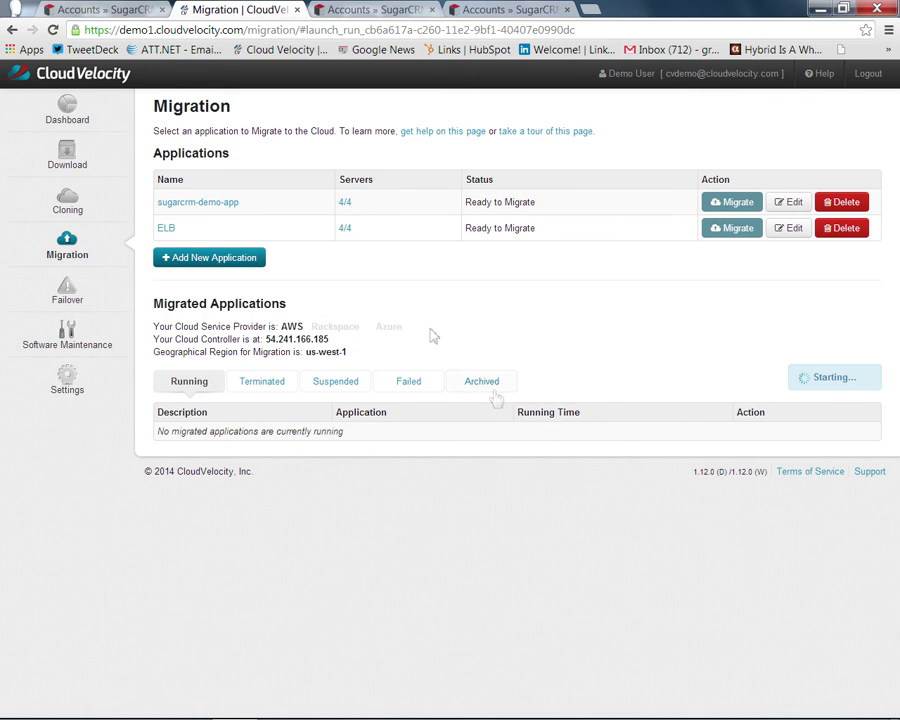
Step: Show the Failover page listing sugarcrm-demo-app and ELB as Ready to Failover
{"action": "left_click", "coordinate": [79, 290]}
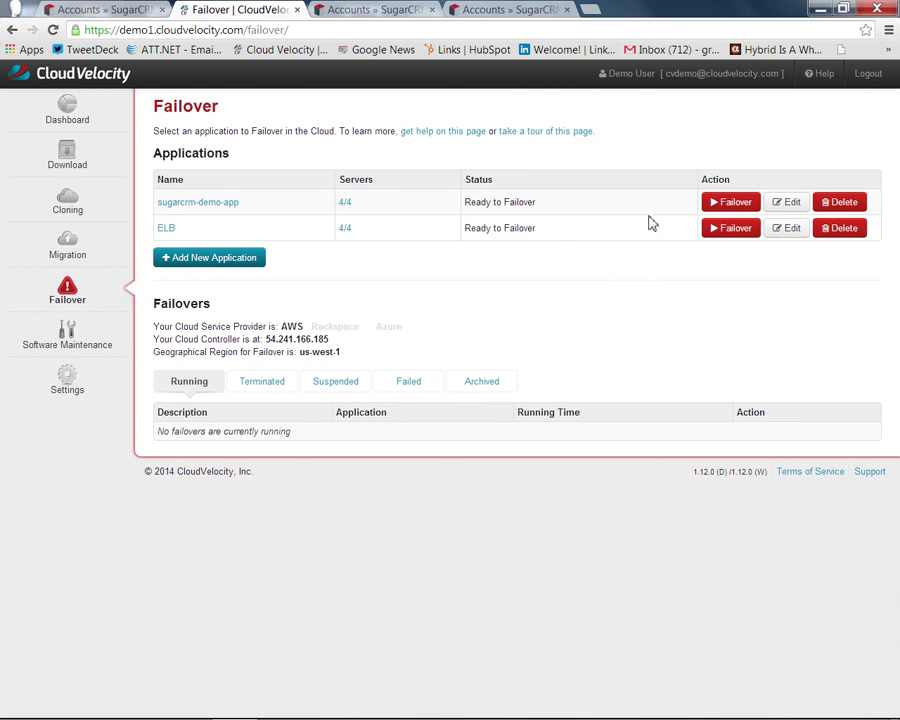
Step: Suspend the first sandbox clone from the Cloning page
{"action": "left_click", "coordinate": [70, 201]}
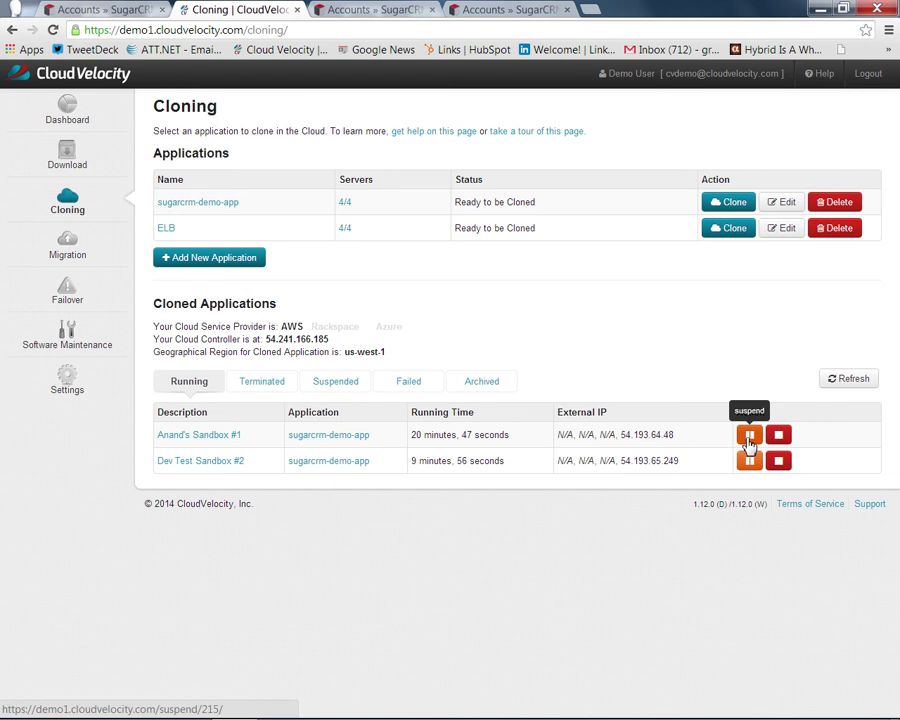
{"action": "left_click", "coordinate": [748, 437]}
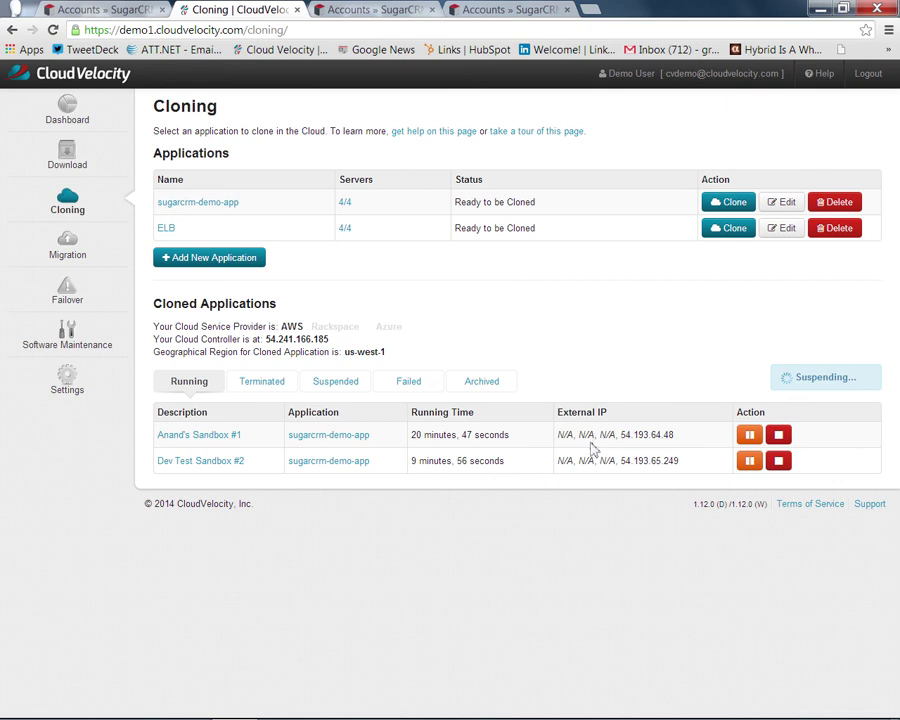
Step: Terminate the Dev Test Sandbox #2 clone, then view the sugarcrm-demo-app application details
{"action": "left_click", "coordinate": [780, 465]}
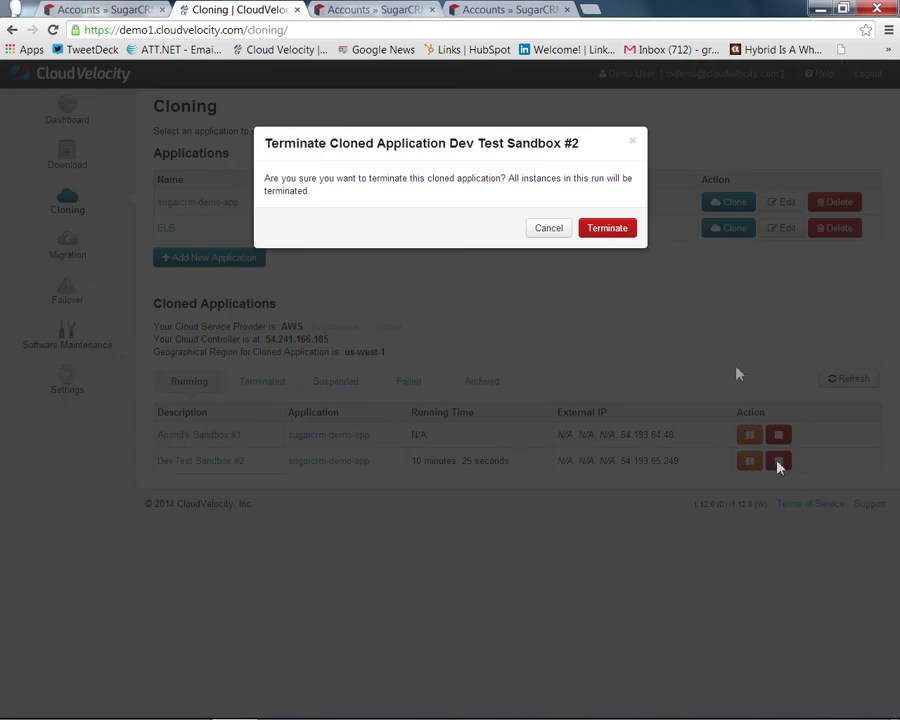
{"action": "left_click", "coordinate": [600, 229]}
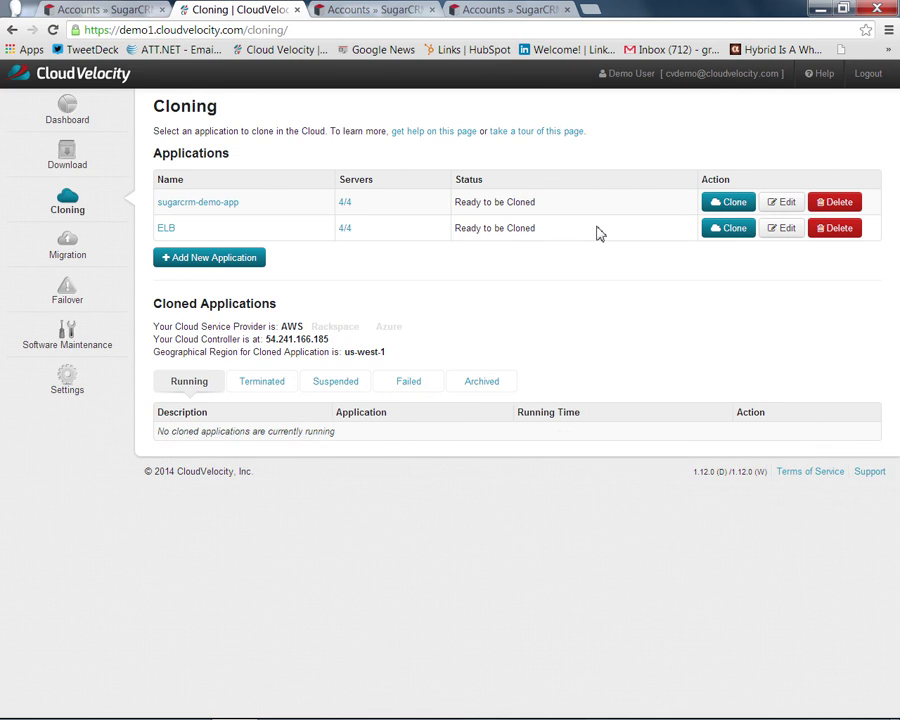
{"action": "left_click", "coordinate": [237, 211]}
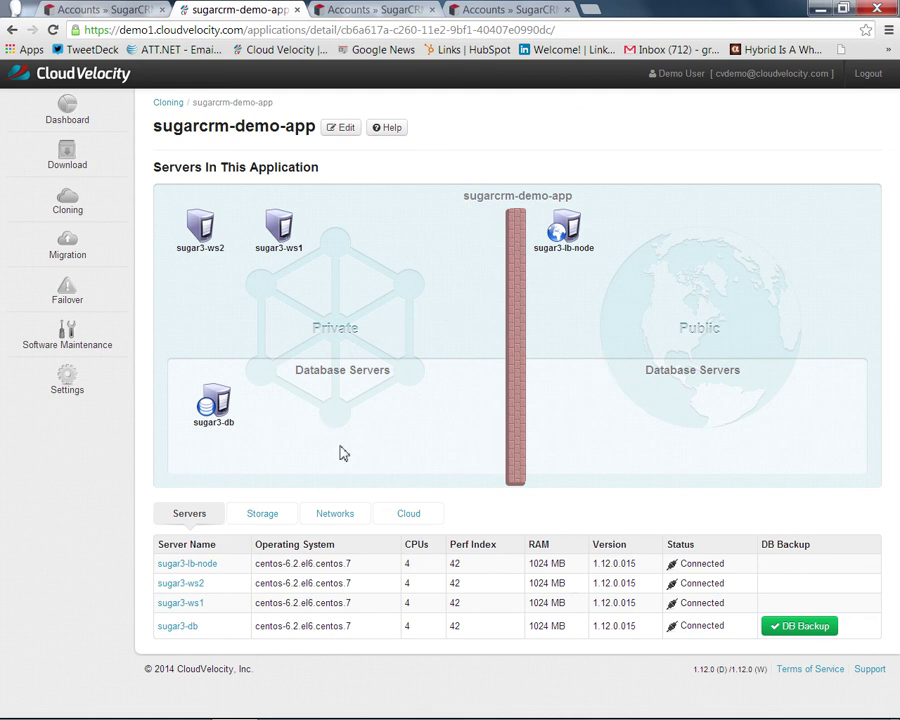
Step: Return to the Cloning page, now with no cloned applications running
{"action": "left_click", "coordinate": [76, 202]}
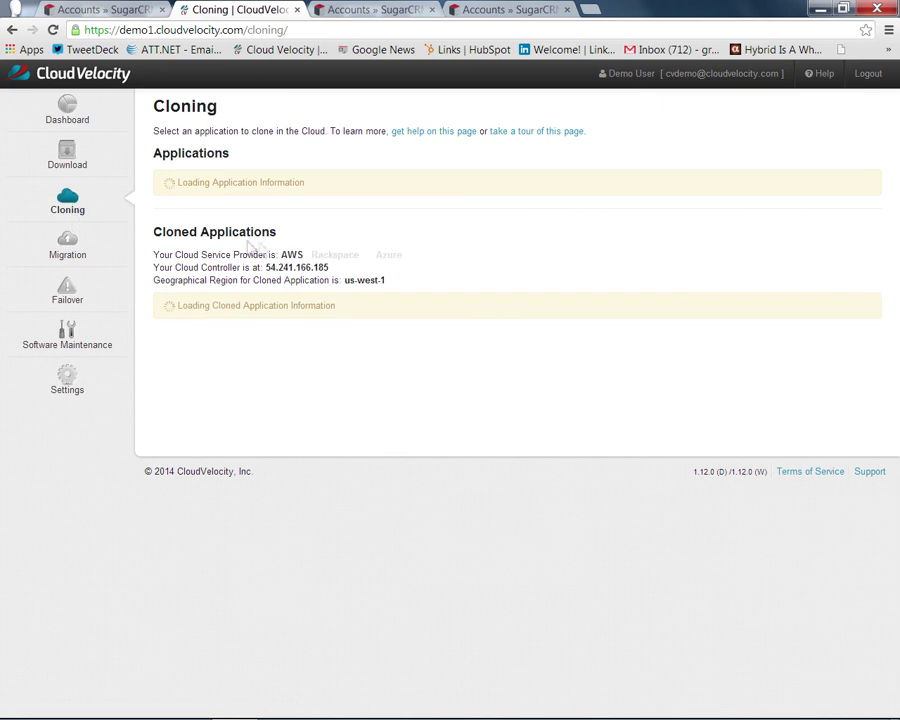